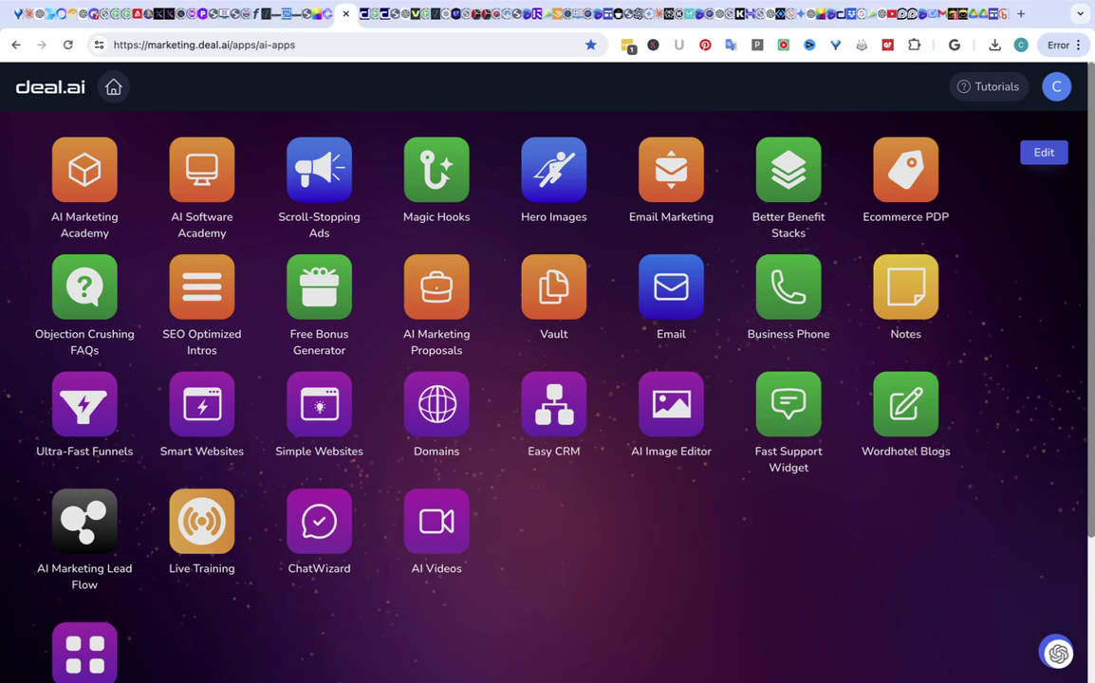
- Open the Magic Hooks app and clear the existing text from the Business Description
{"action": "left_click", "coordinate": [443, 176]}
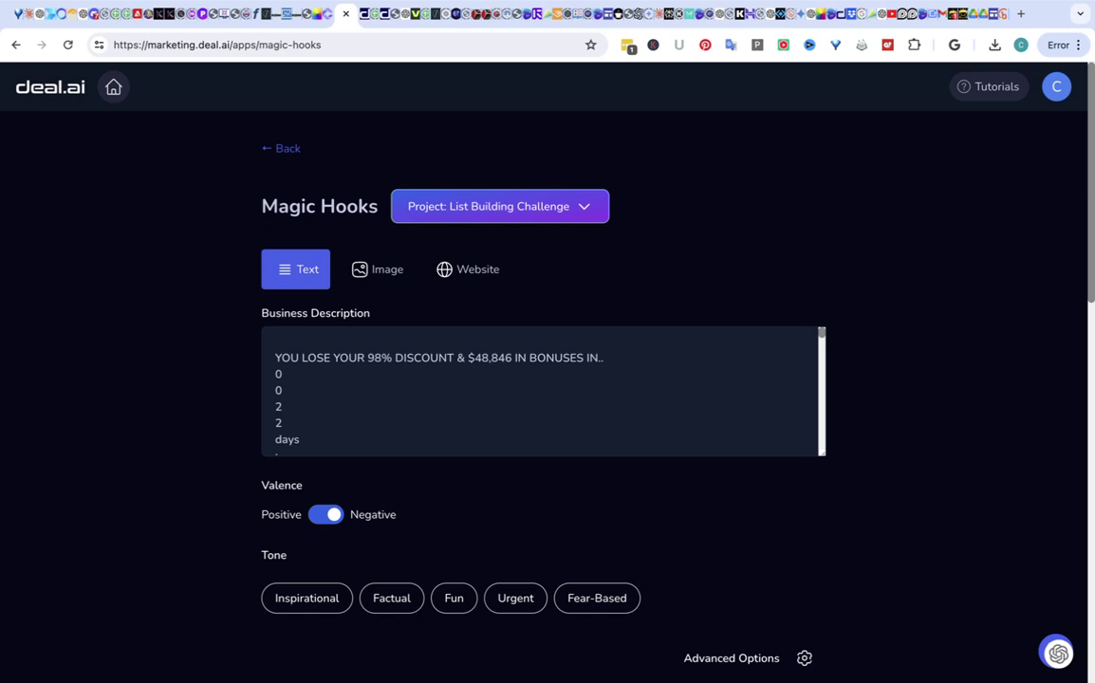
{"action": "left_click", "coordinate": [282, 374]}
{"action": "key", "text": "super+a"}
{"action": "key", "text": "BackSpace"}
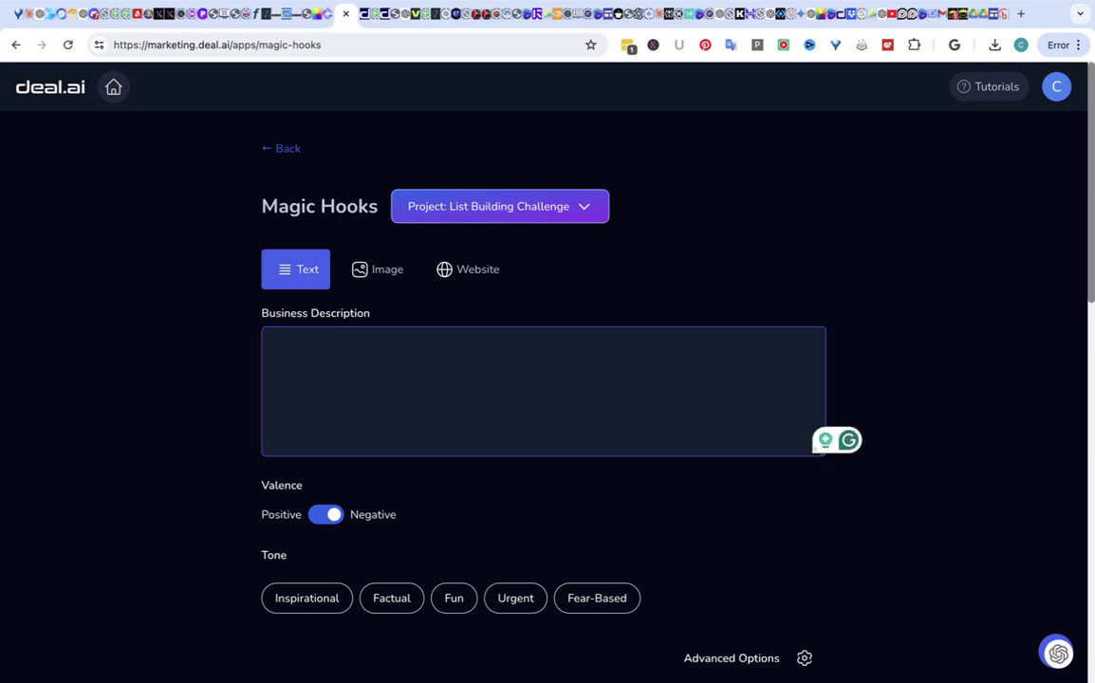
- Add a new project named "Deal Ai" for the hooks
{"action": "left_click", "coordinate": [500, 206]}
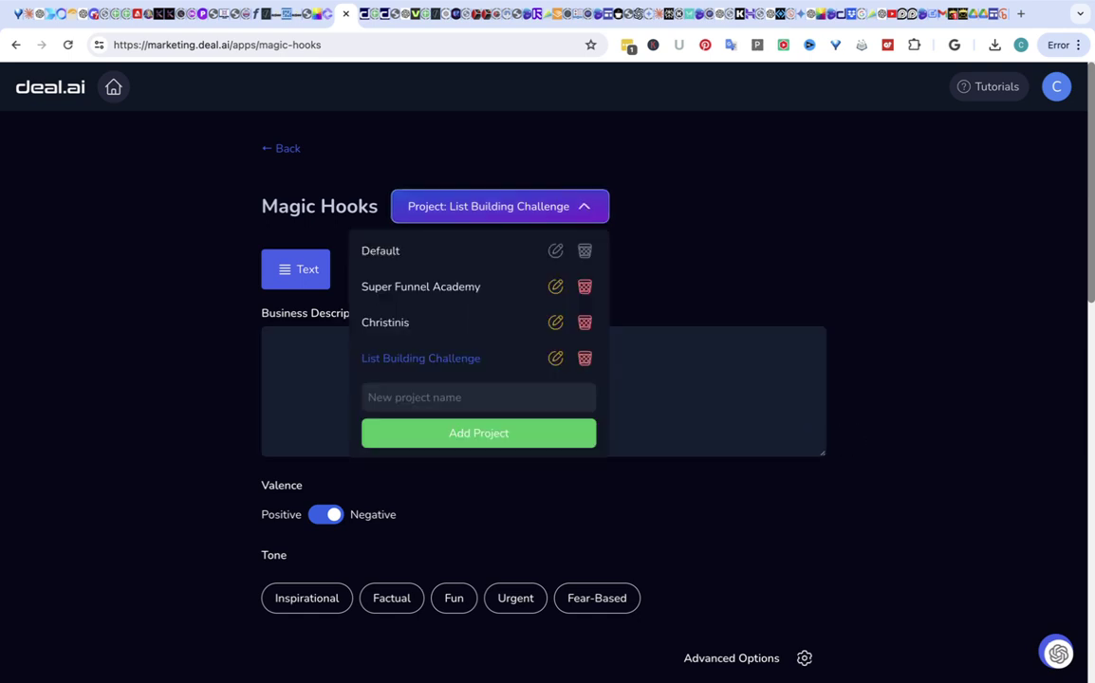
{"action": "left_click", "coordinate": [478, 396]}
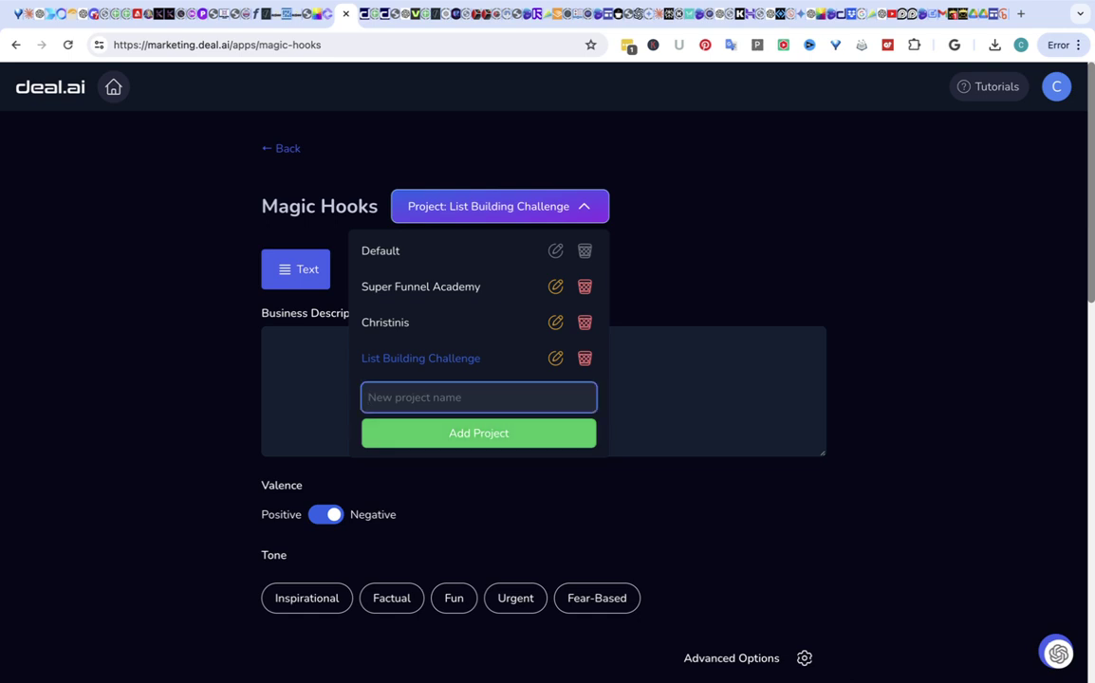
{"action": "type", "text": "Deal Ai"}
{"action": "key", "text": "Return"}
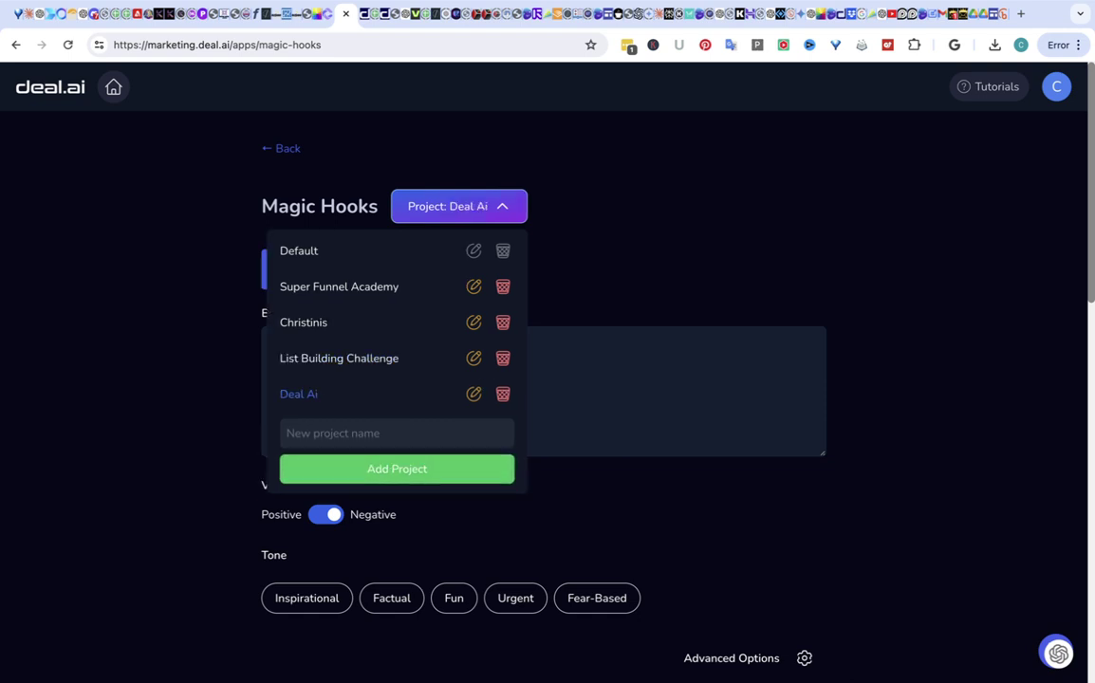
- Open the deal.ai homepage in a new browser tab and copy all of its text
{"action": "left_click", "coordinate": [675, 390]}
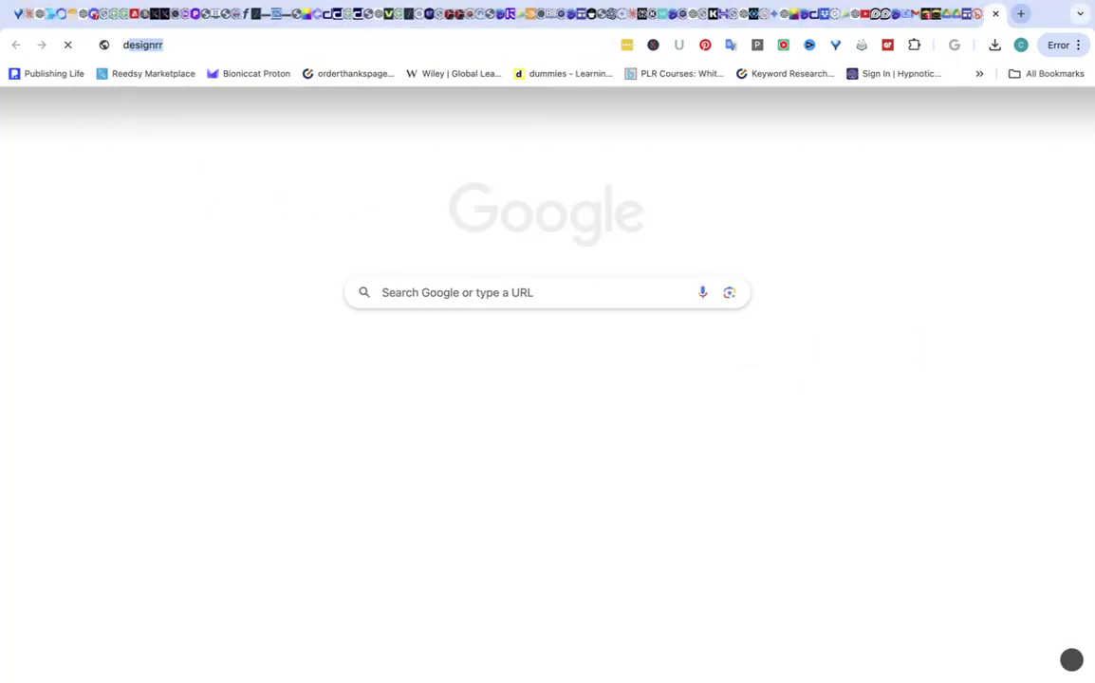
{"action": "type", "text": "deal"}
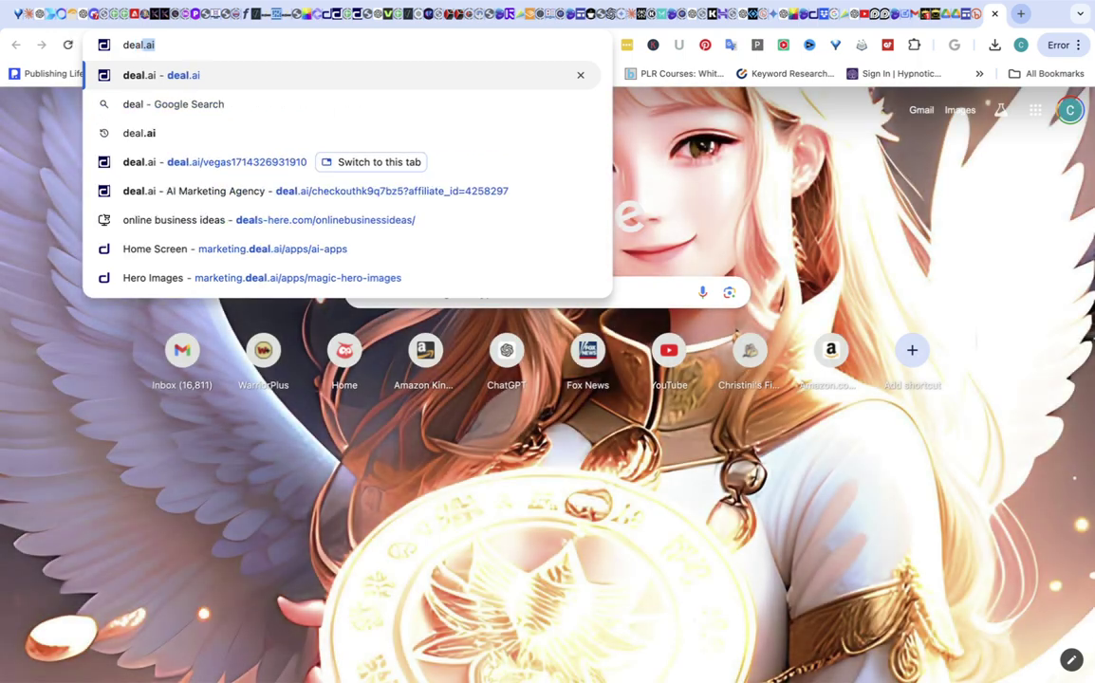
{"action": "key", "text": "Return"}
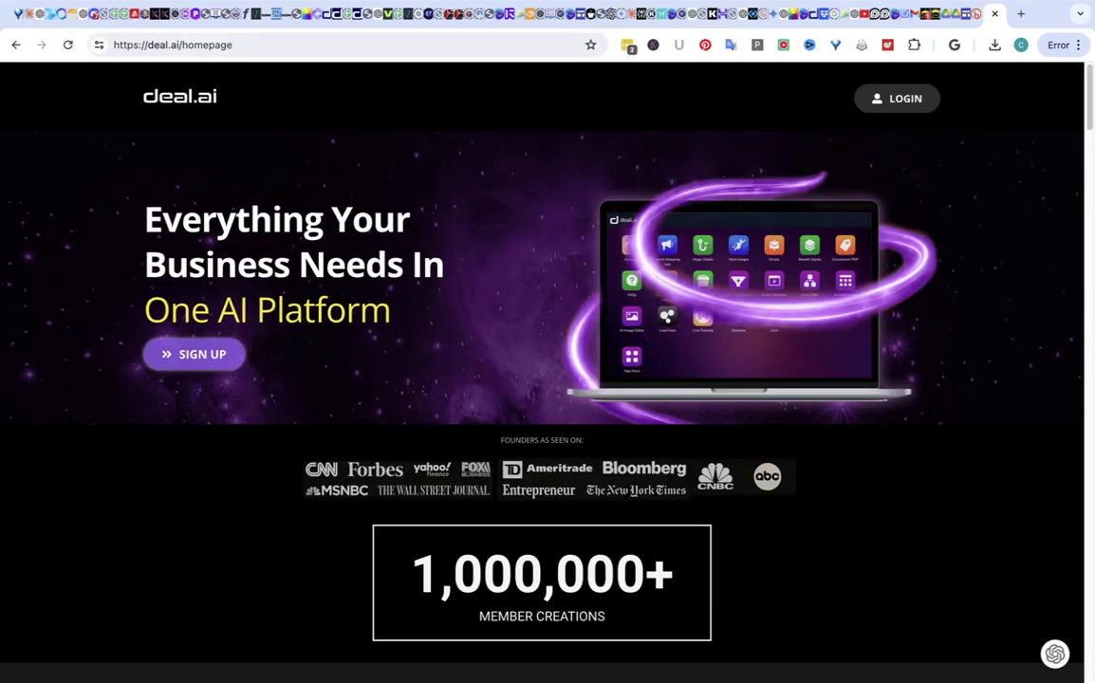
{"action": "key", "text": "ctrl+a"}
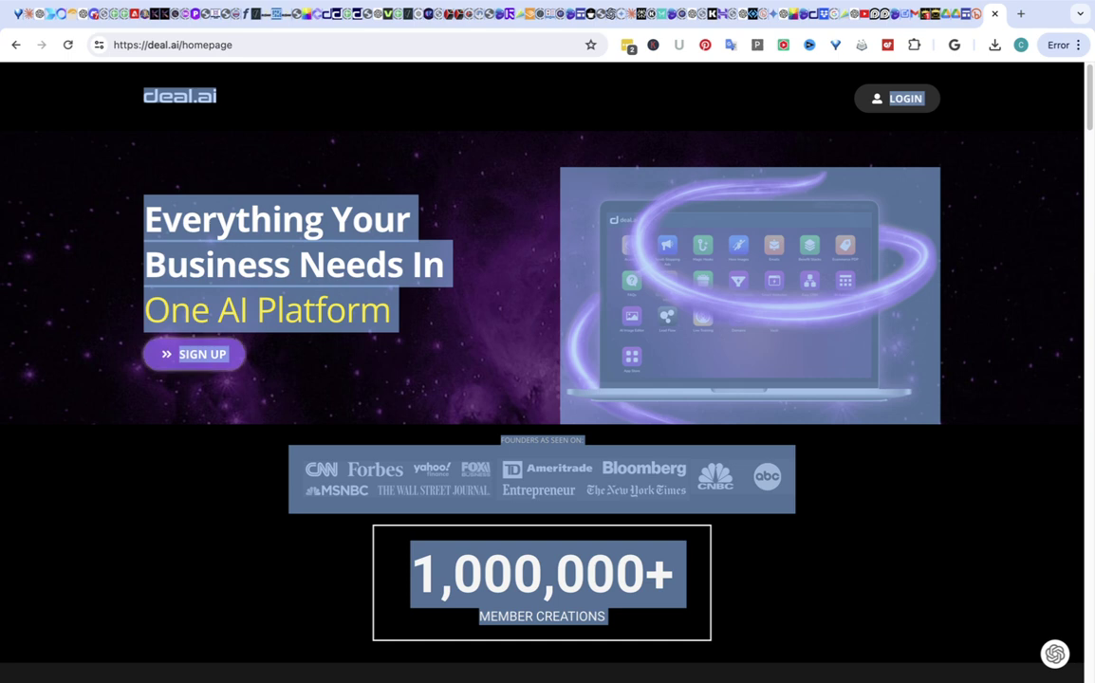
- Close the homepage, paste its text into the Business Description and delete the contact details and footer links at the end
{"action": "left_click", "coordinate": [994, 13]}
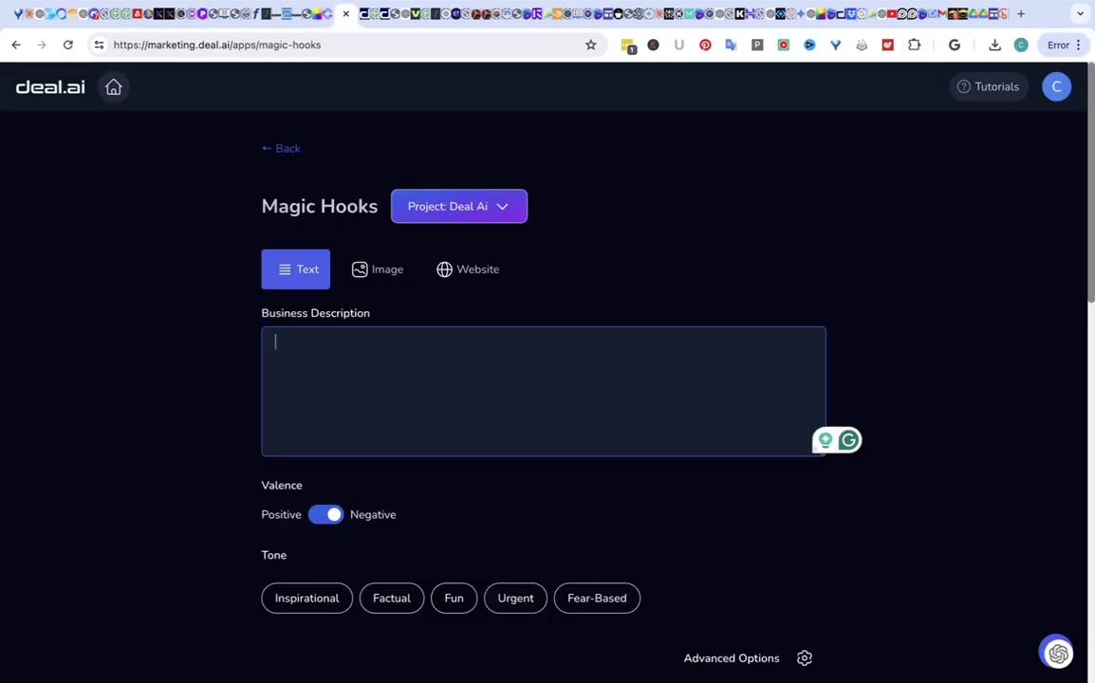
{"action": "key", "text": "ctrl+v"}
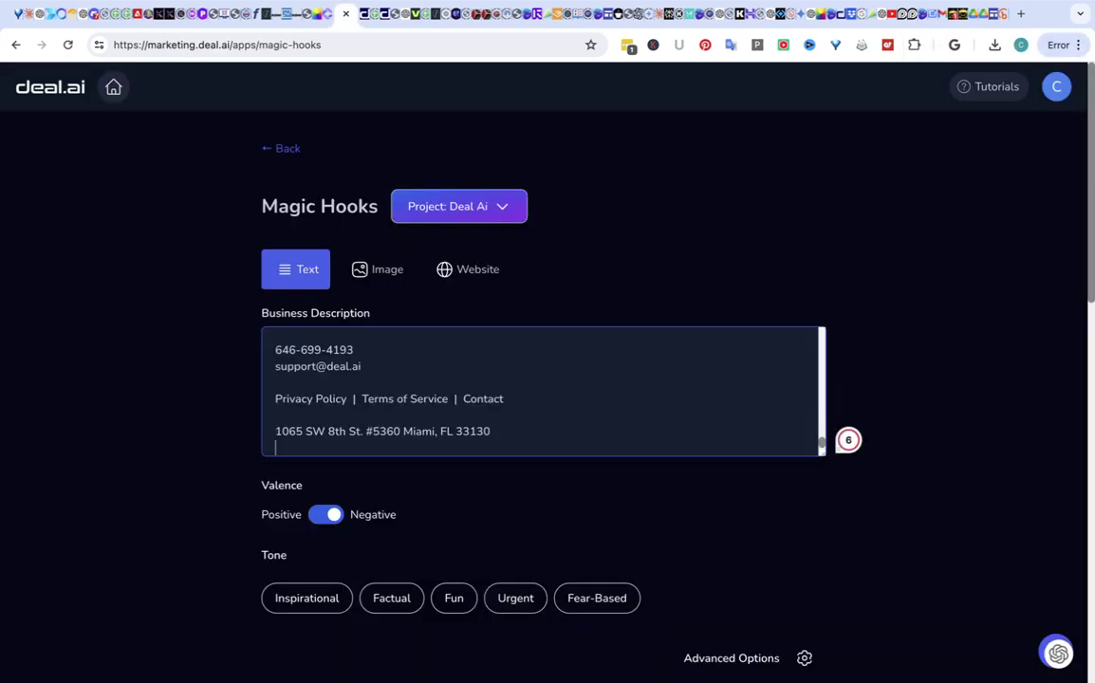
{"action": "left_click_drag", "start_coordinate": [276, 350], "coordinate": [490, 432]}
{"action": "key", "text": "BackSpace"}
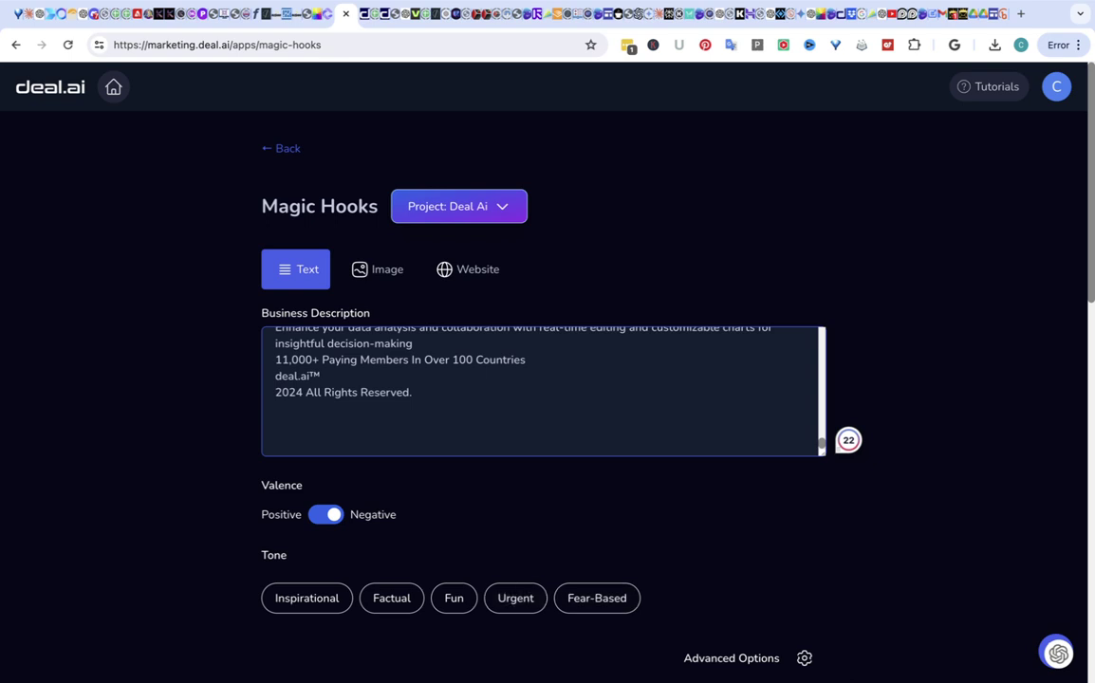
- Set the hook tone to Urgent with a deadline of "7 days"
{"action": "left_click", "coordinate": [515, 597]}
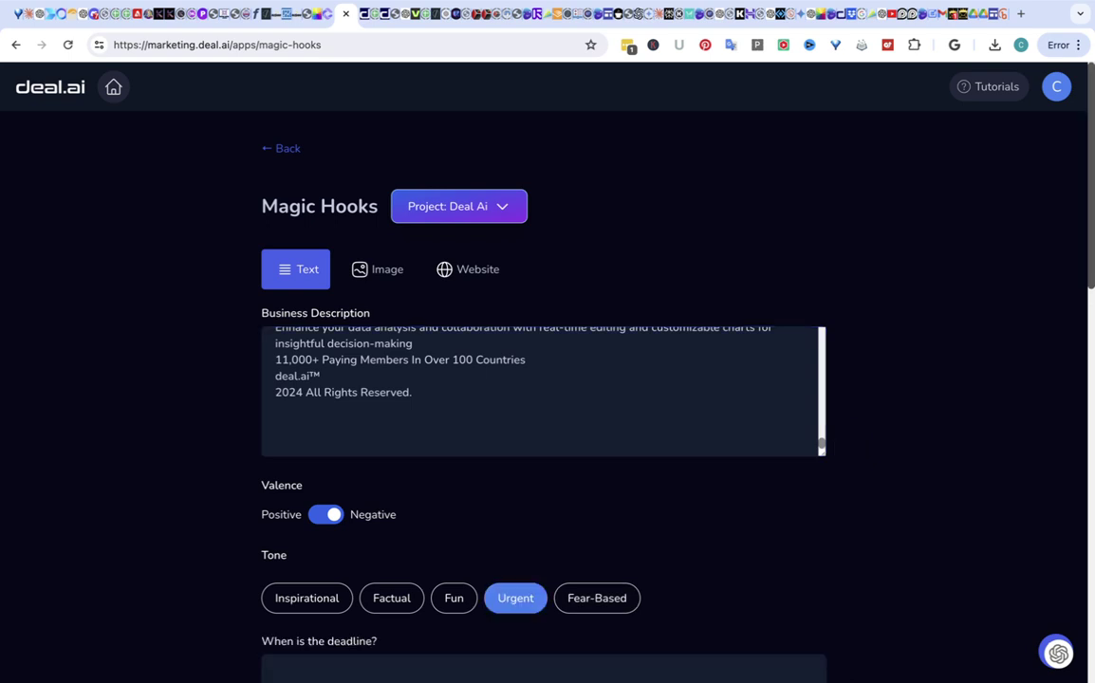
{"action": "scroll", "coordinate": [543, 379], "scroll_direction": "down", "scroll_amount": 5}
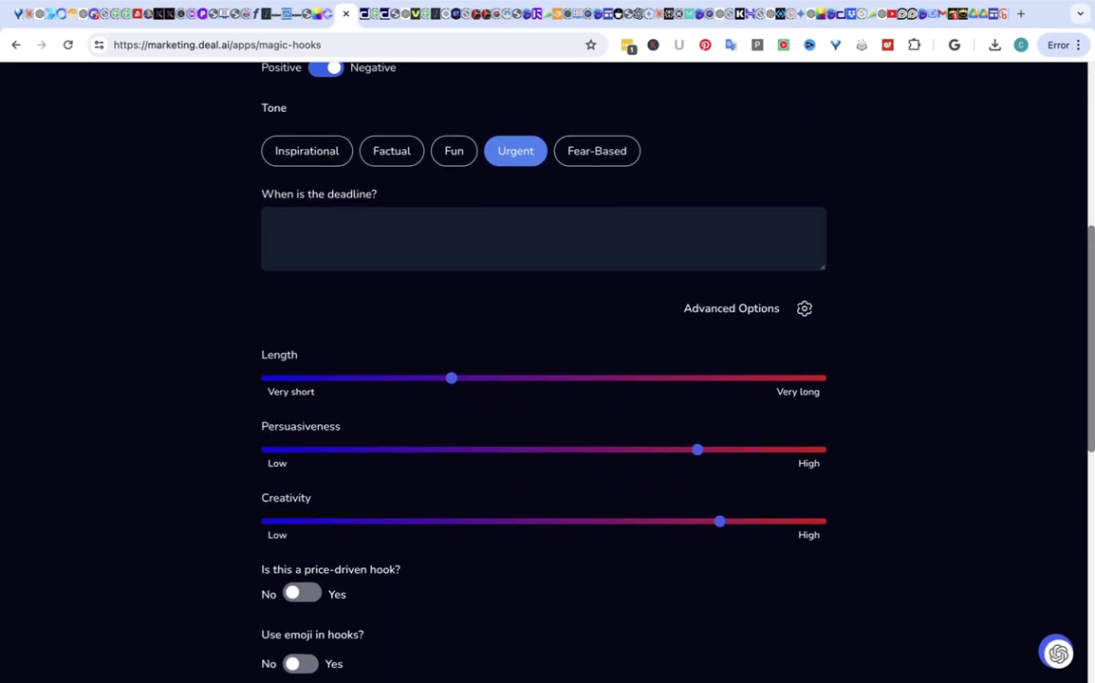
{"action": "left_click", "coordinate": [276, 221]}
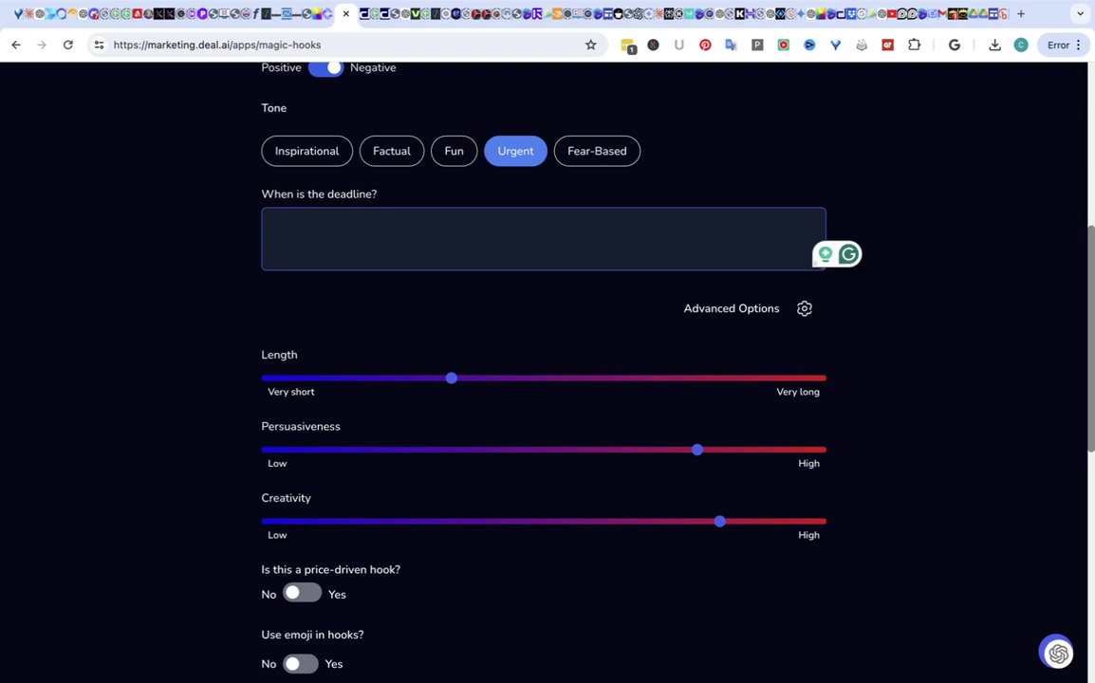
{"action": "type", "text": "7 days"}
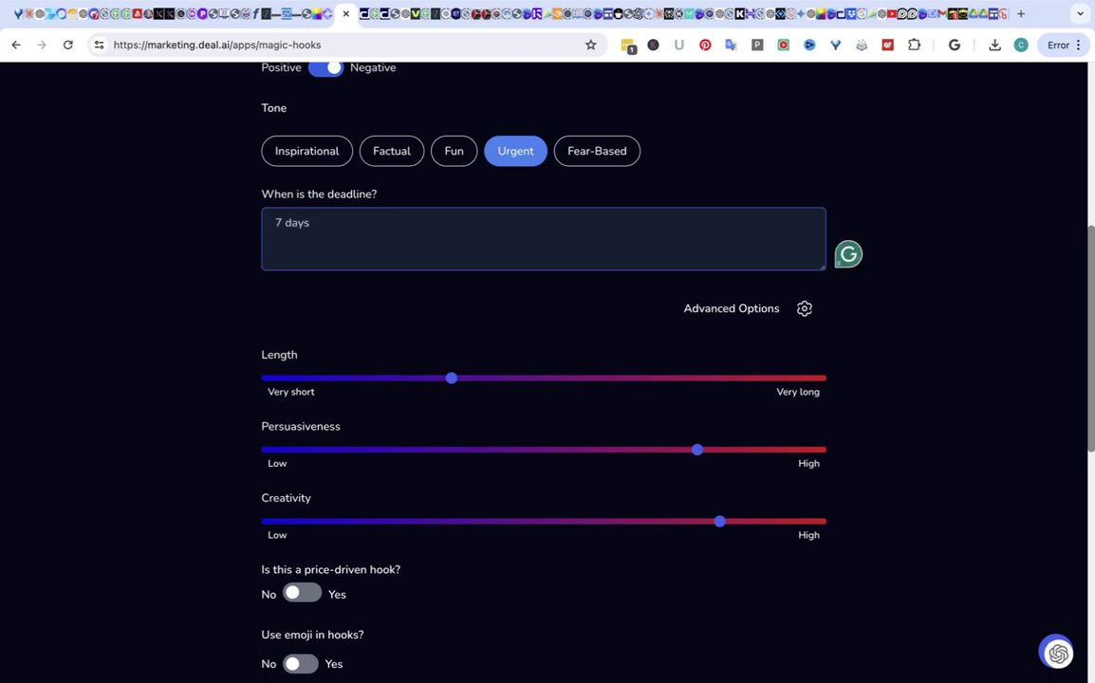
- Replace the target audience with "entrepreneurs who want to start a digital agency"
{"action": "scroll", "coordinate": [548, 380], "scroll_direction": "down", "scroll_amount": 5}
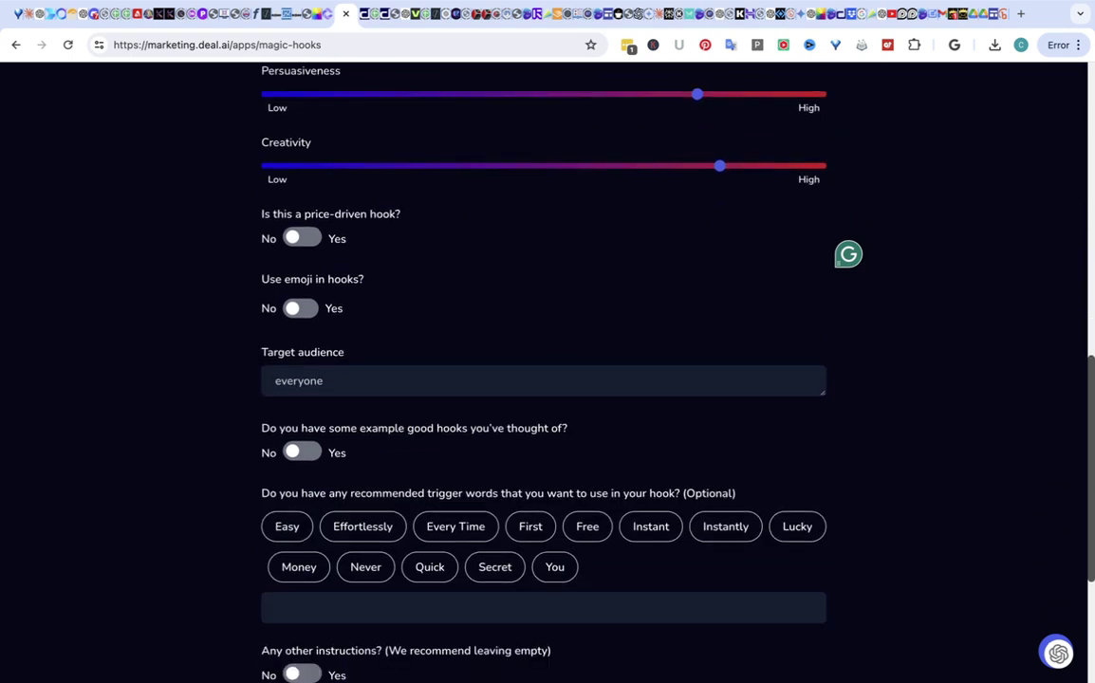
{"action": "scroll", "coordinate": [547, 380], "scroll_direction": "down", "scroll_amount": 2}
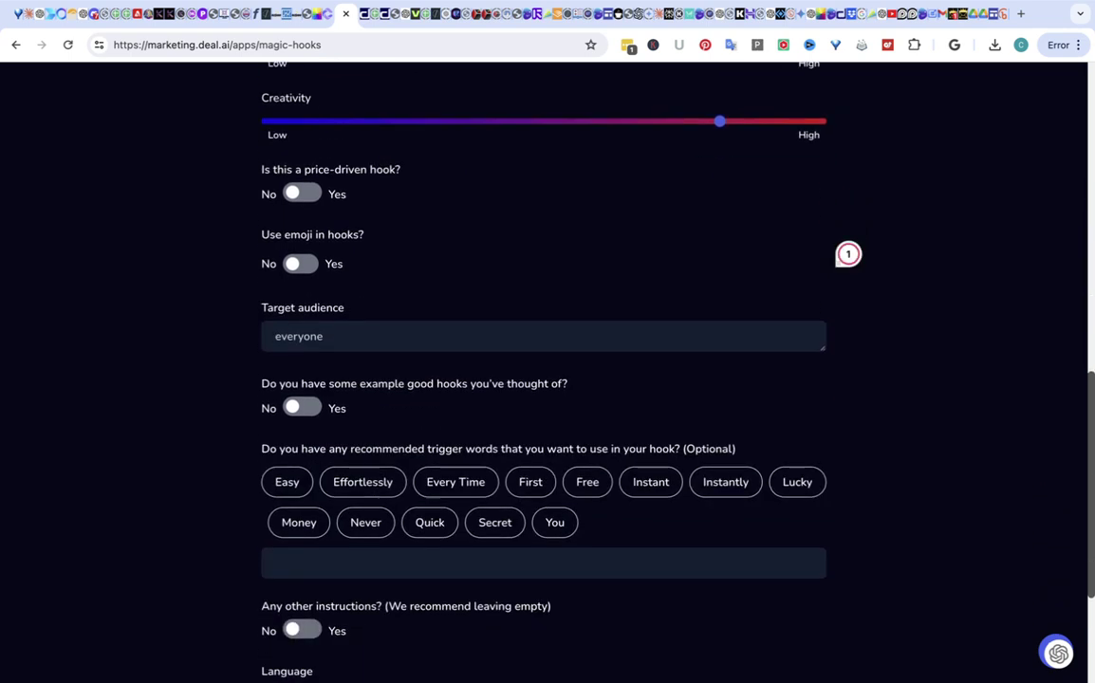
{"action": "scroll", "coordinate": [547, 379], "scroll_direction": "down", "scroll_amount": 2}
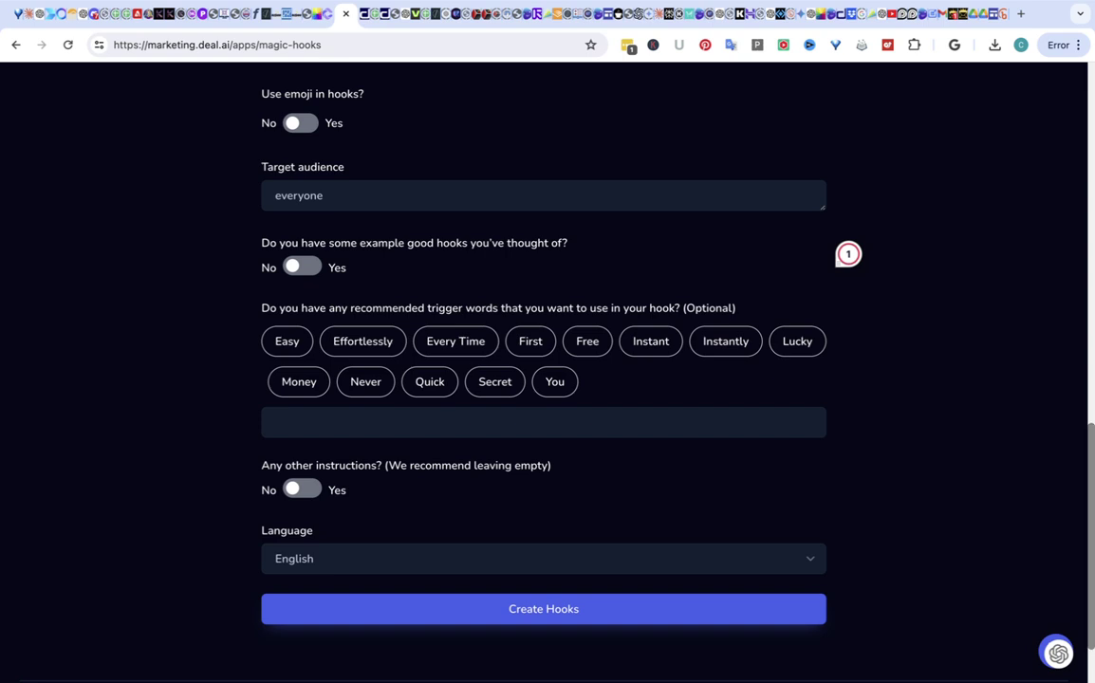
{"action": "double_click", "coordinate": [322, 196]}
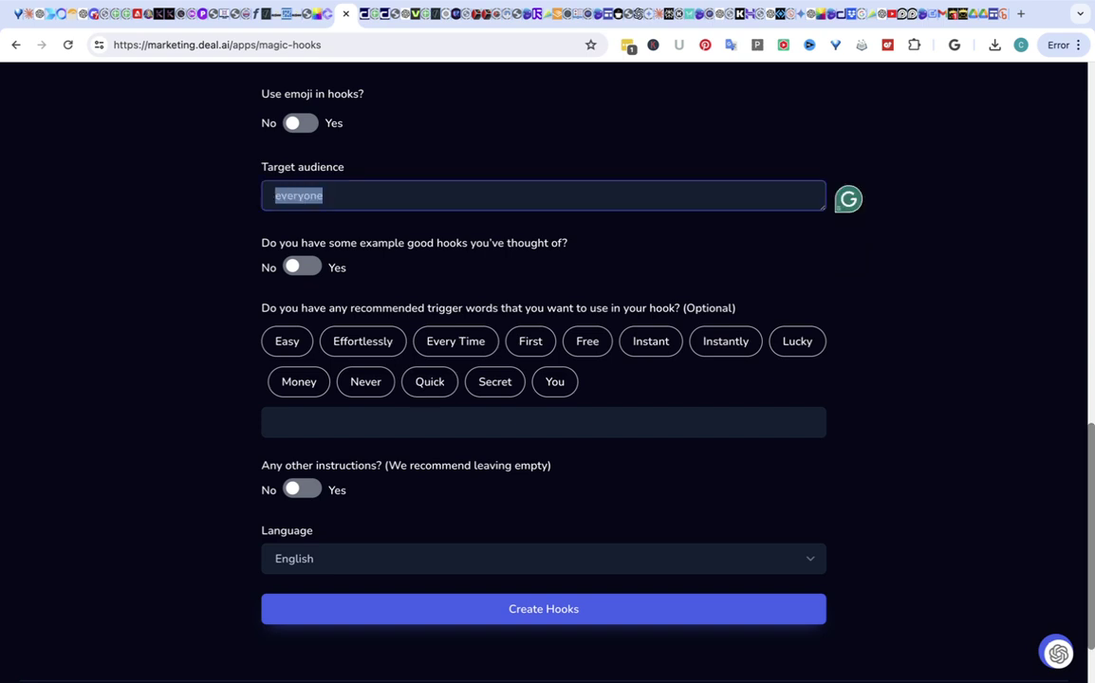
{"action": "type", "text": "entreprenr"}
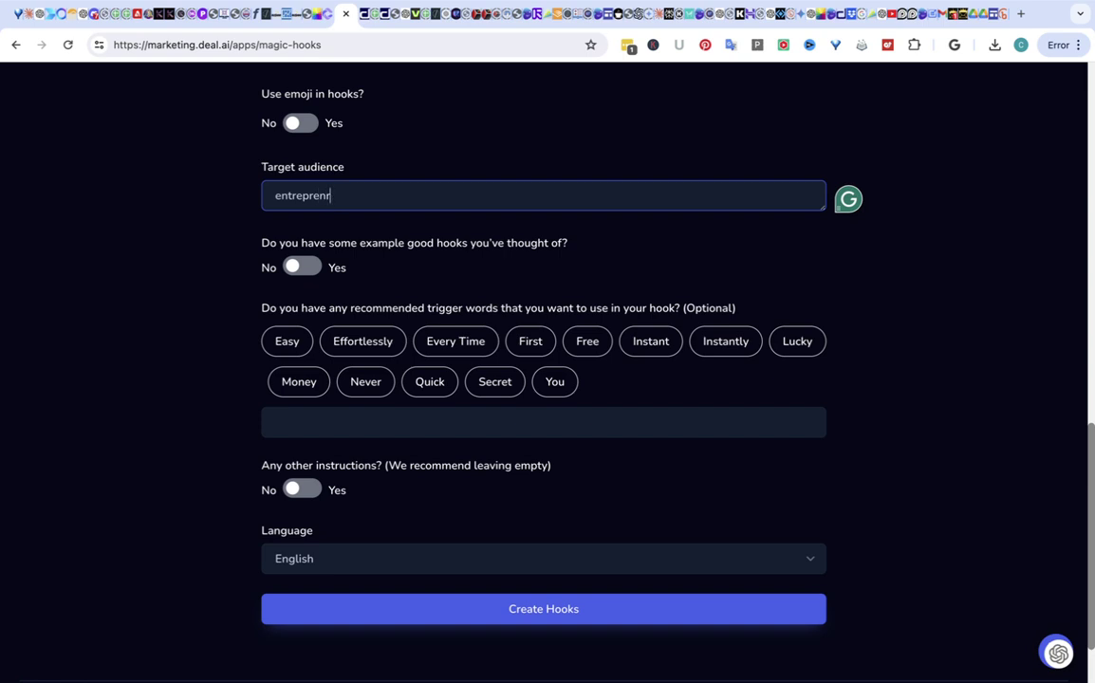
{"action": "key", "text": "BackSpace"}
{"action": "type", "text": "eurs who want to start a digital agency"}
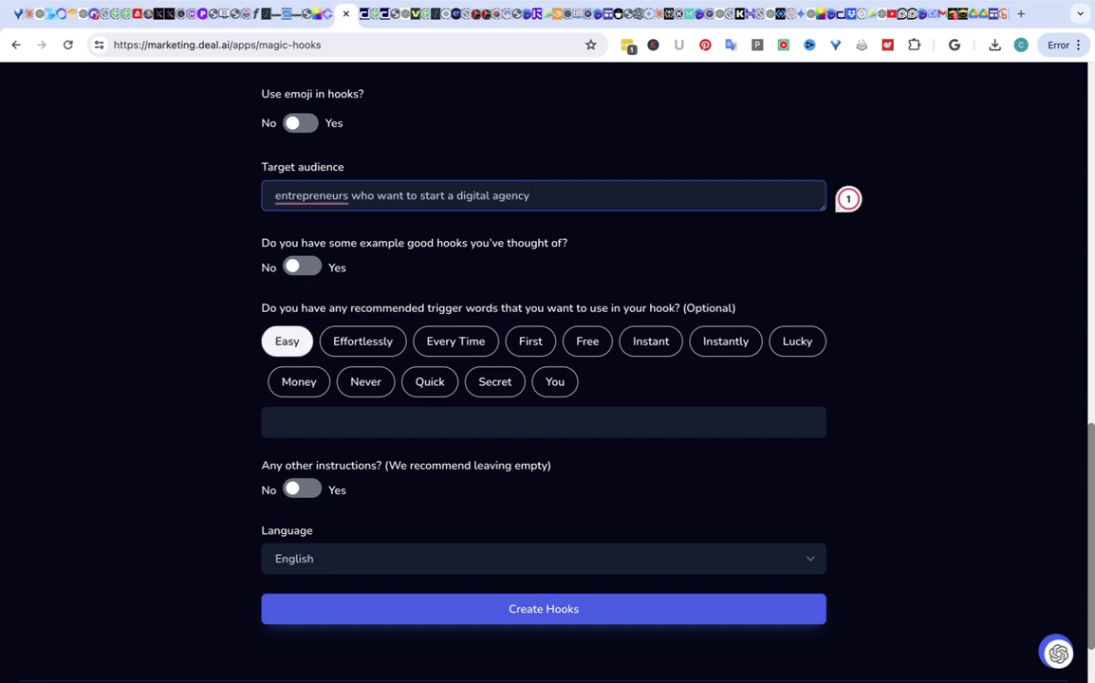
- Add the trigger words Easy and Effortlessly and generate the hooks
{"action": "left_click", "coordinate": [286, 340]}
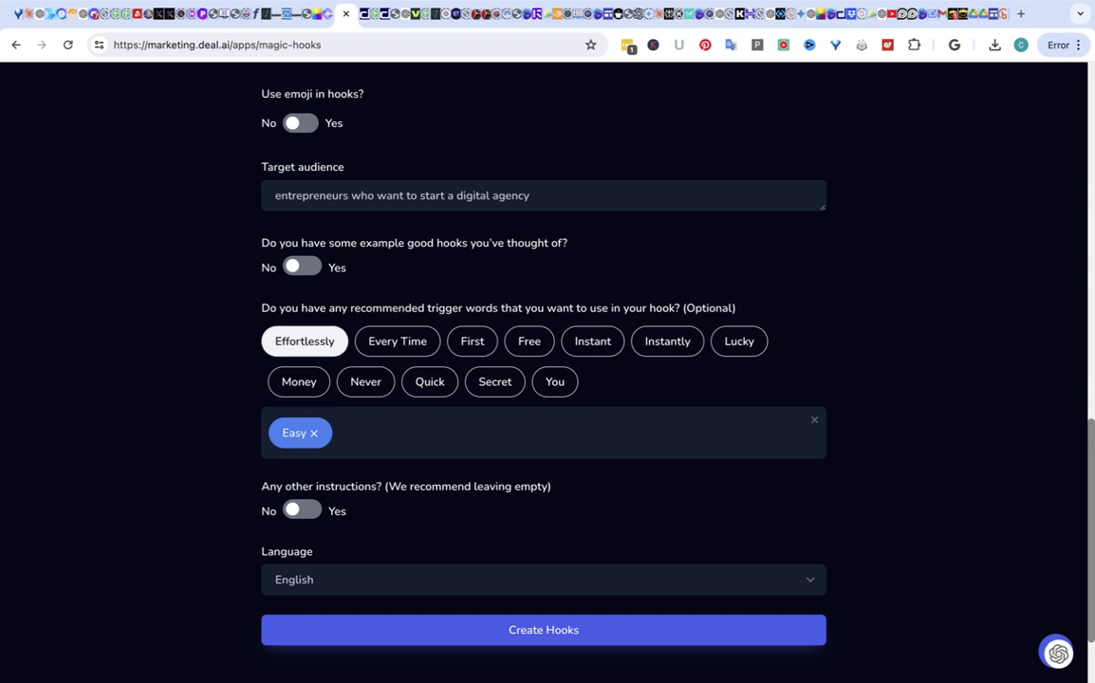
{"action": "left_click", "coordinate": [304, 340]}
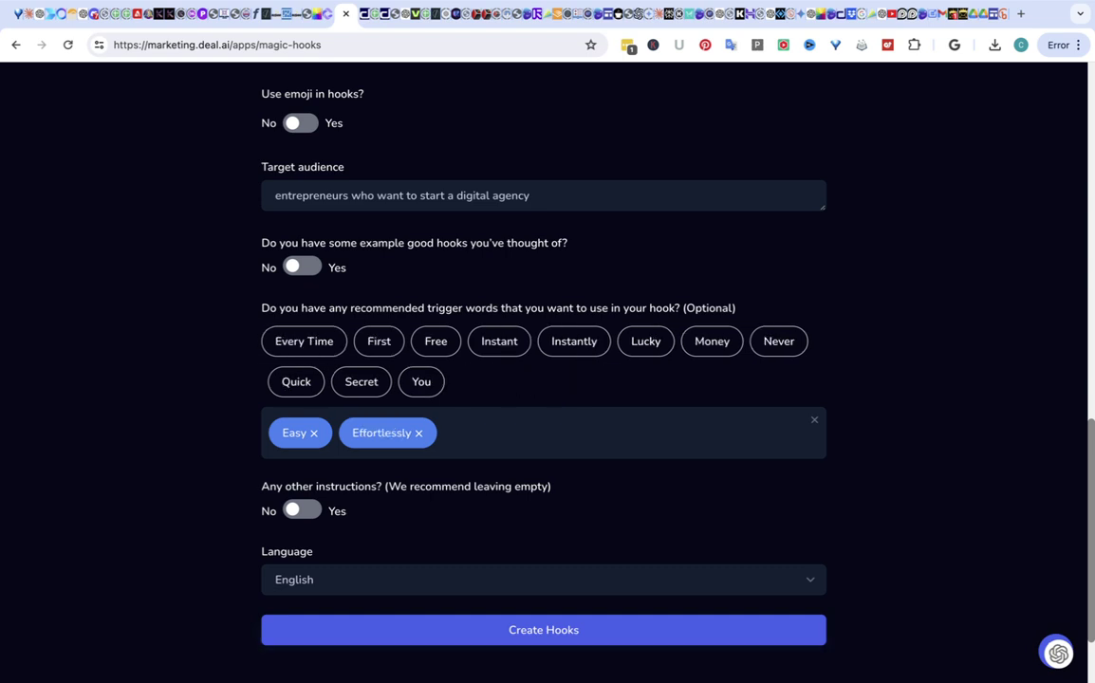
{"action": "left_click", "coordinate": [543, 629]}
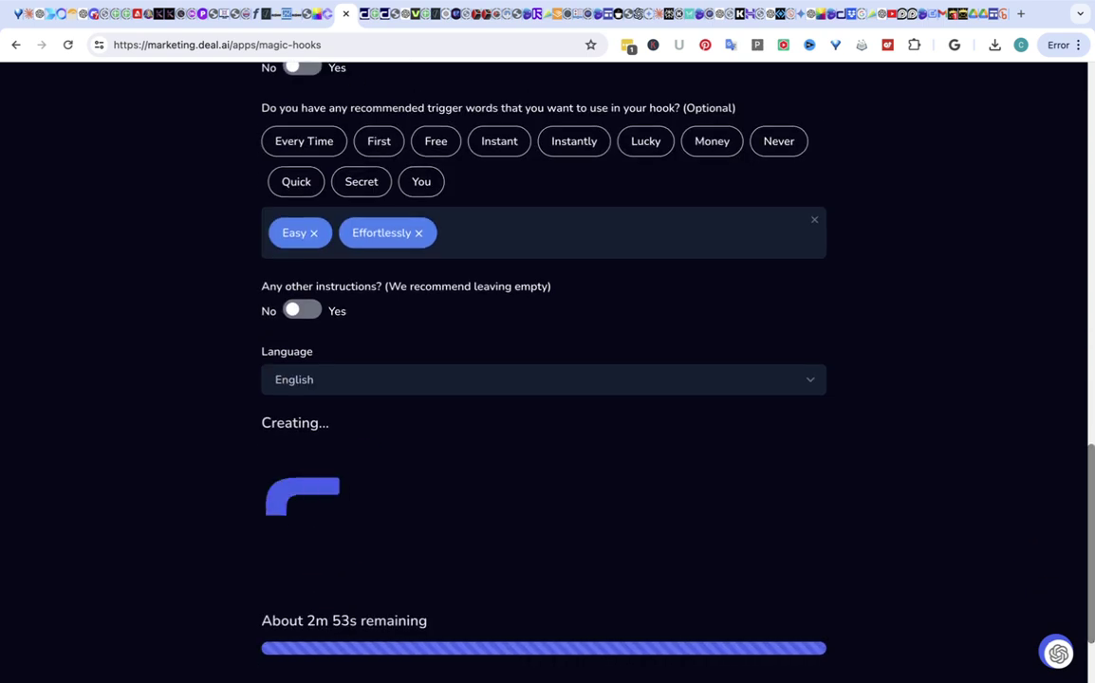
{"action": "left_click", "coordinate": [804, 2]}
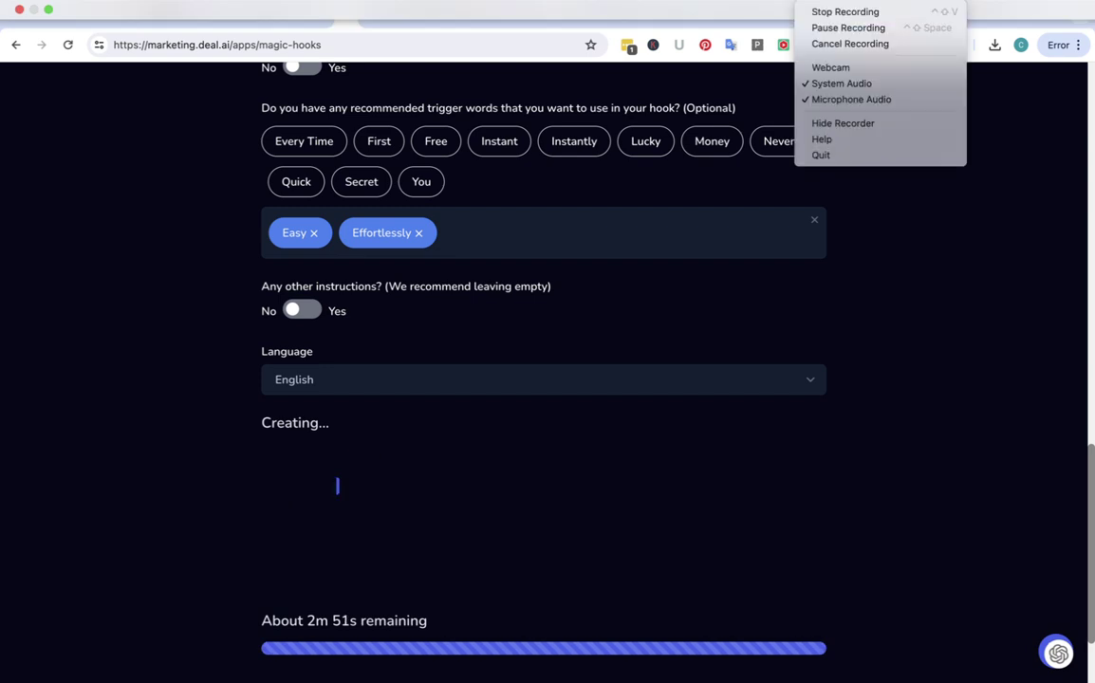
{"action": "left_click", "coordinate": [848, 27]}
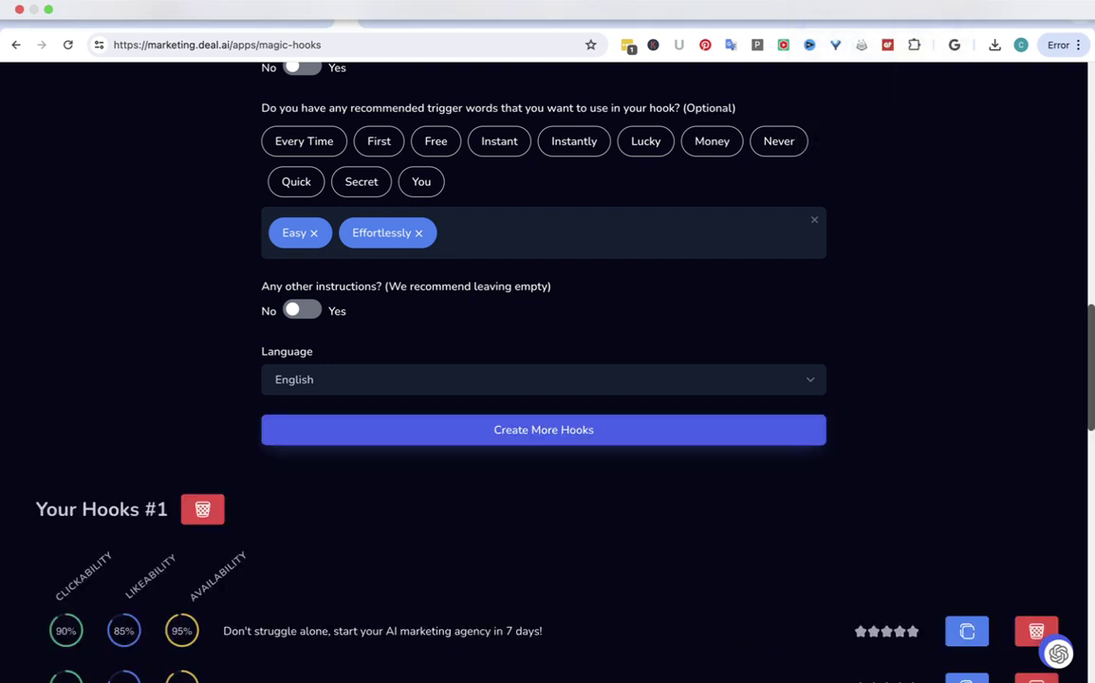
- Copy the hook "Don't struggle alone, start your AI marketing agency in 7 days!" into a new note in the Notes app
{"action": "scroll", "coordinate": [548, 380], "scroll_direction": "down", "scroll_amount": 5}
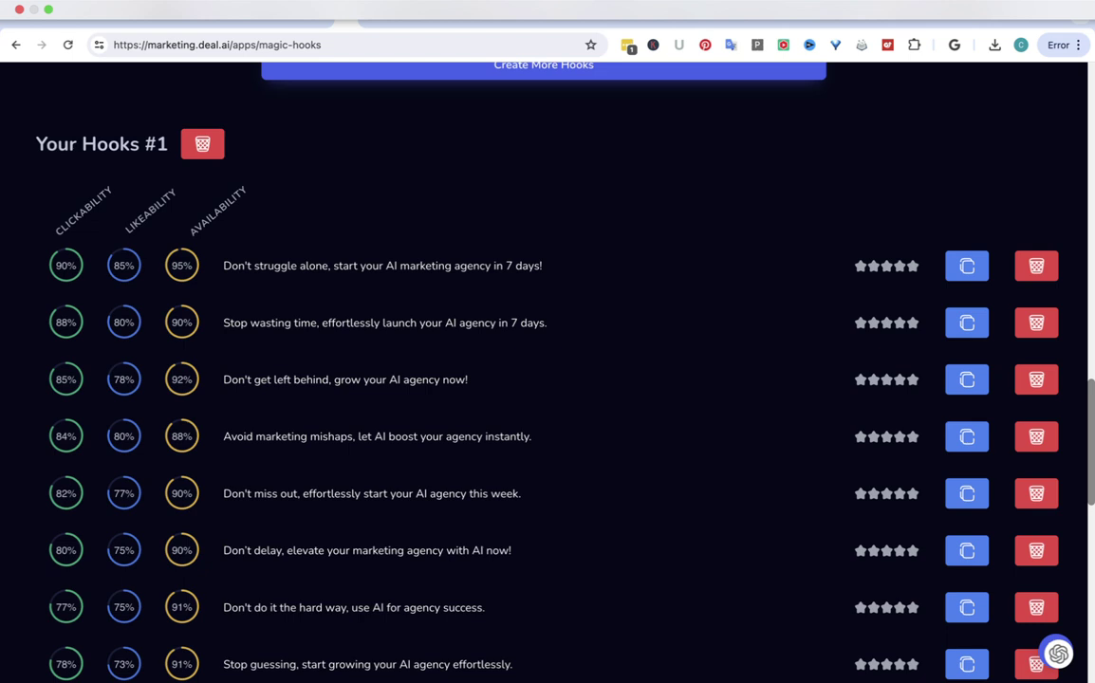
{"action": "triple_click", "coordinate": [382, 266]}
{"action": "key", "text": "super+c"}
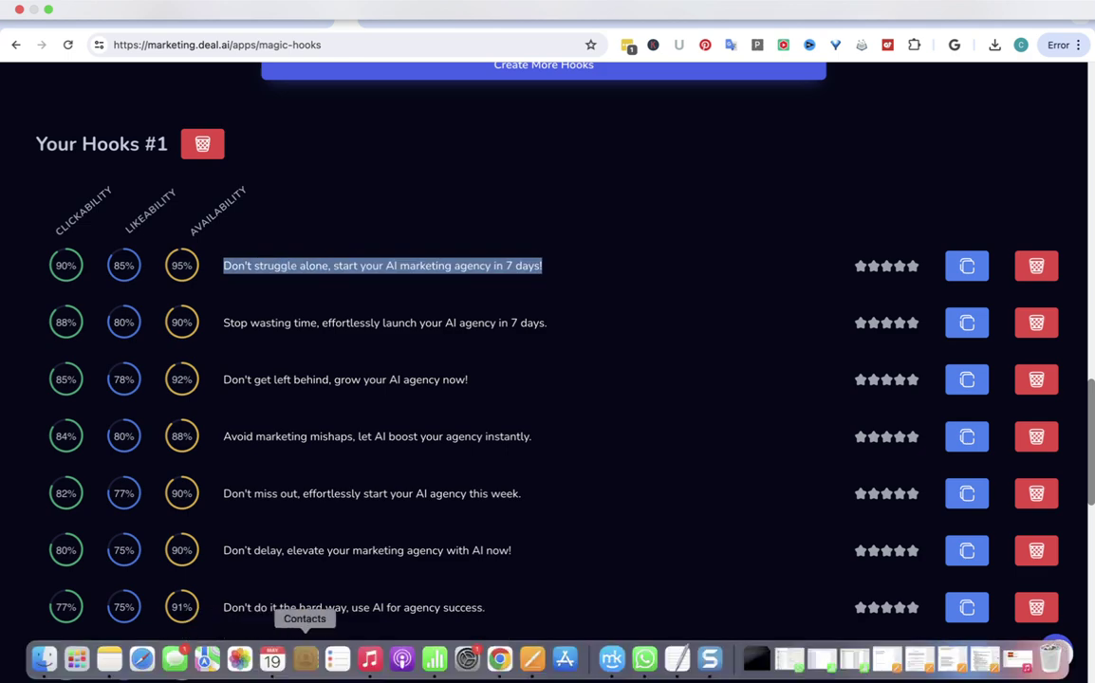
{"action": "left_click", "coordinate": [109, 668]}
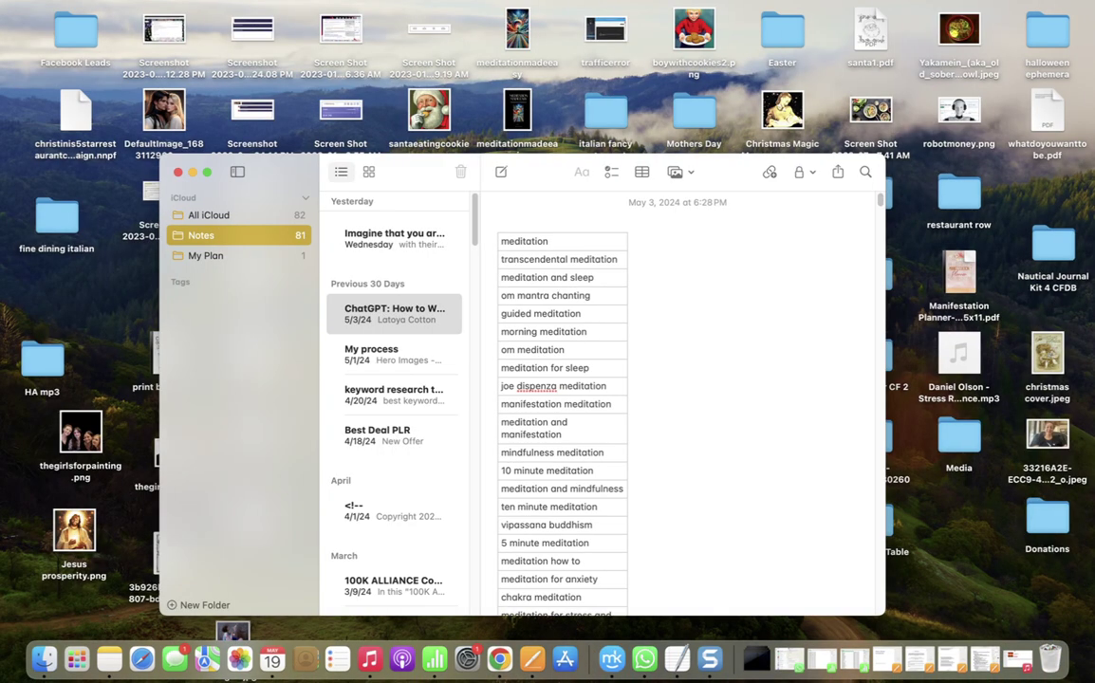
{"action": "key", "text": "super+n"}
{"action": "key", "text": "super+v"}
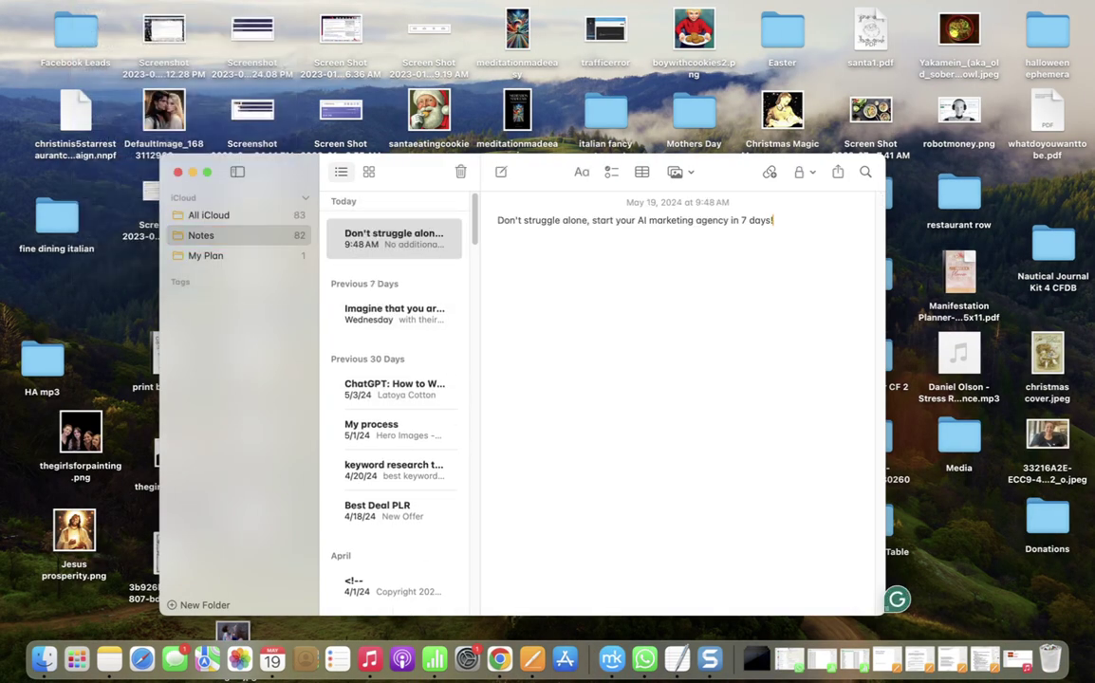
- Switch back to Chrome, leave Magic Hooks and open the Scroll-Stopping Ads app
{"action": "left_click", "coordinate": [500, 658]}
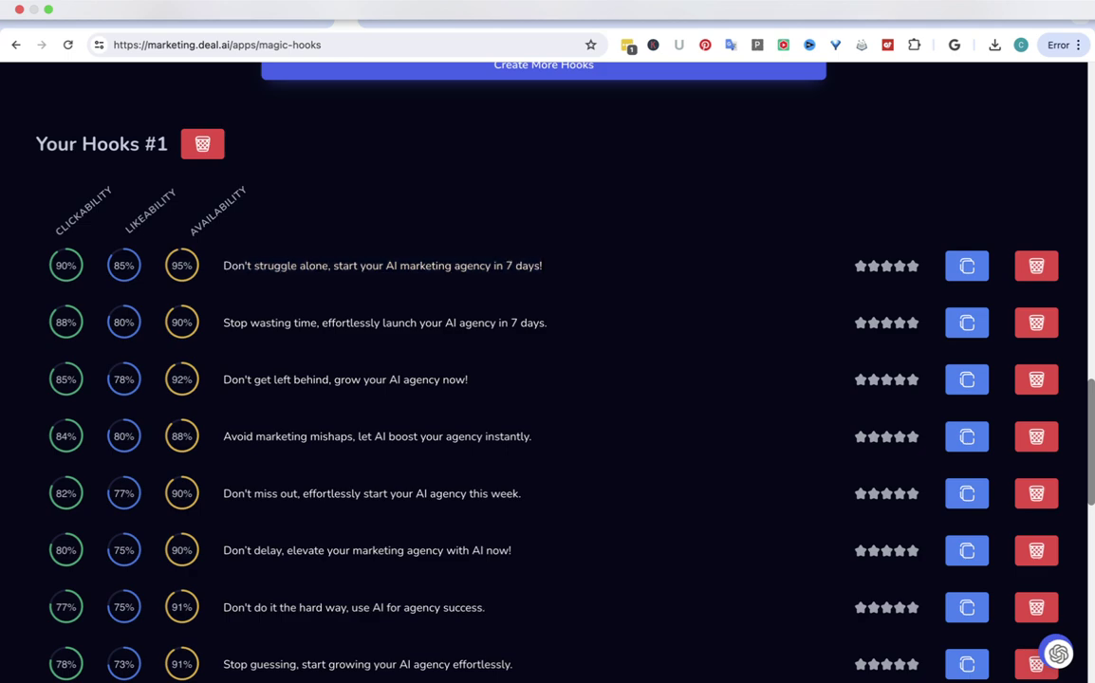
{"action": "scroll", "coordinate": [548, 373], "scroll_direction": "up", "scroll_amount": 15}
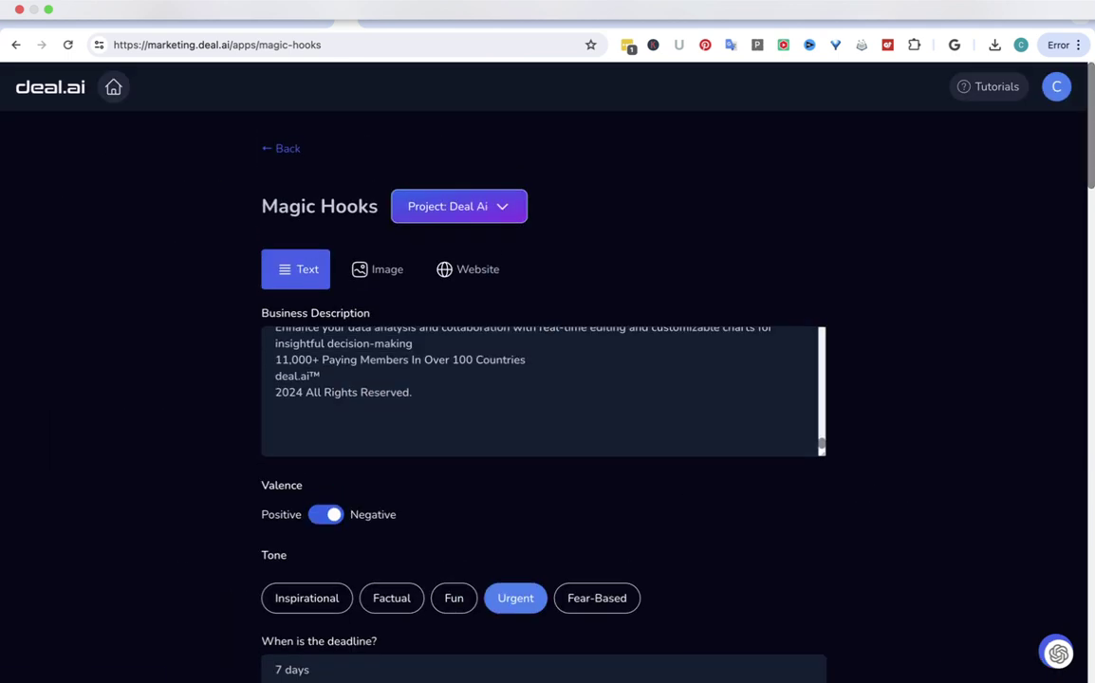
{"action": "left_click", "coordinate": [281, 148]}
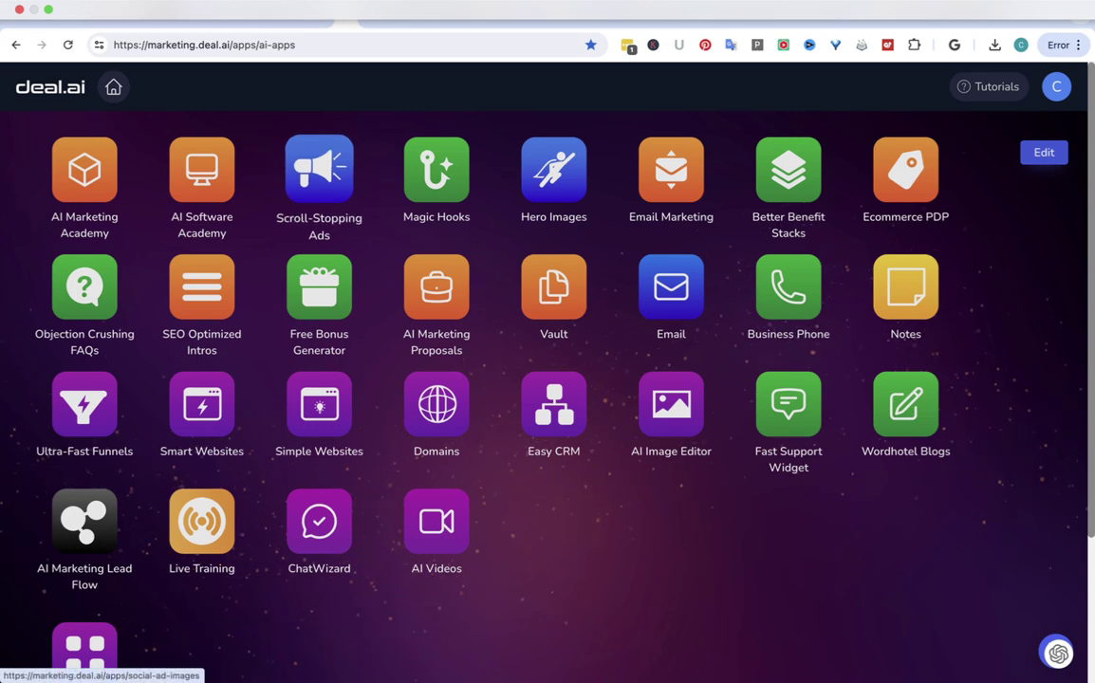
{"action": "left_click", "coordinate": [318, 170]}
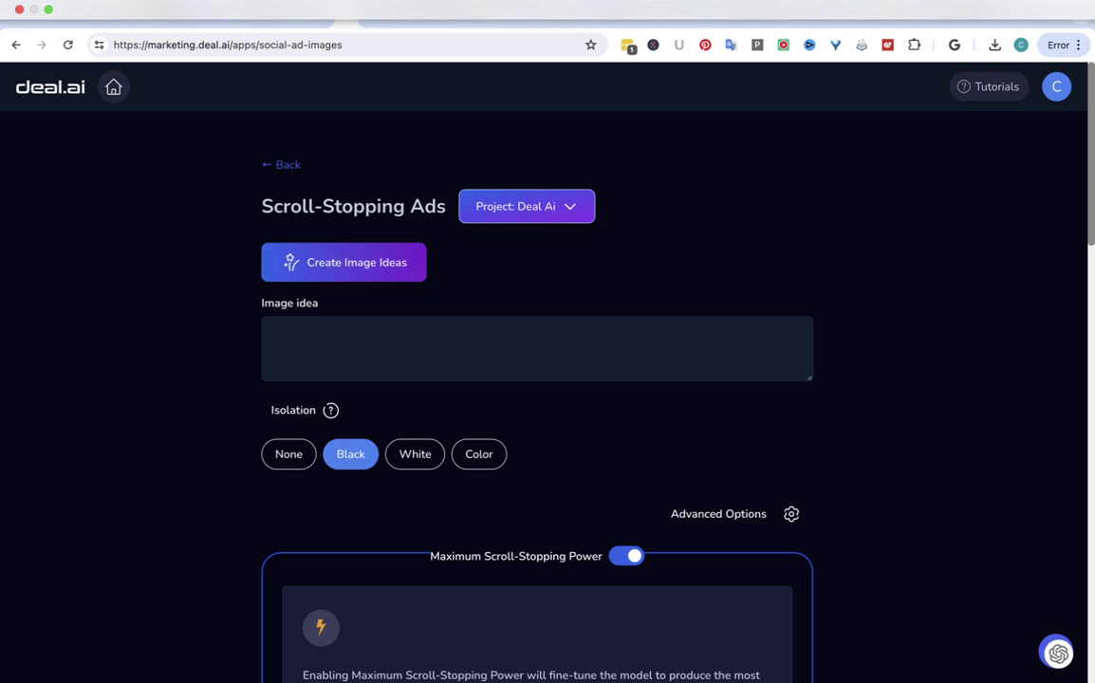
- Generate image ideas for the Deal Ai project and set the ad's image type to Digital Artwork
{"action": "left_click", "coordinate": [359, 262]}
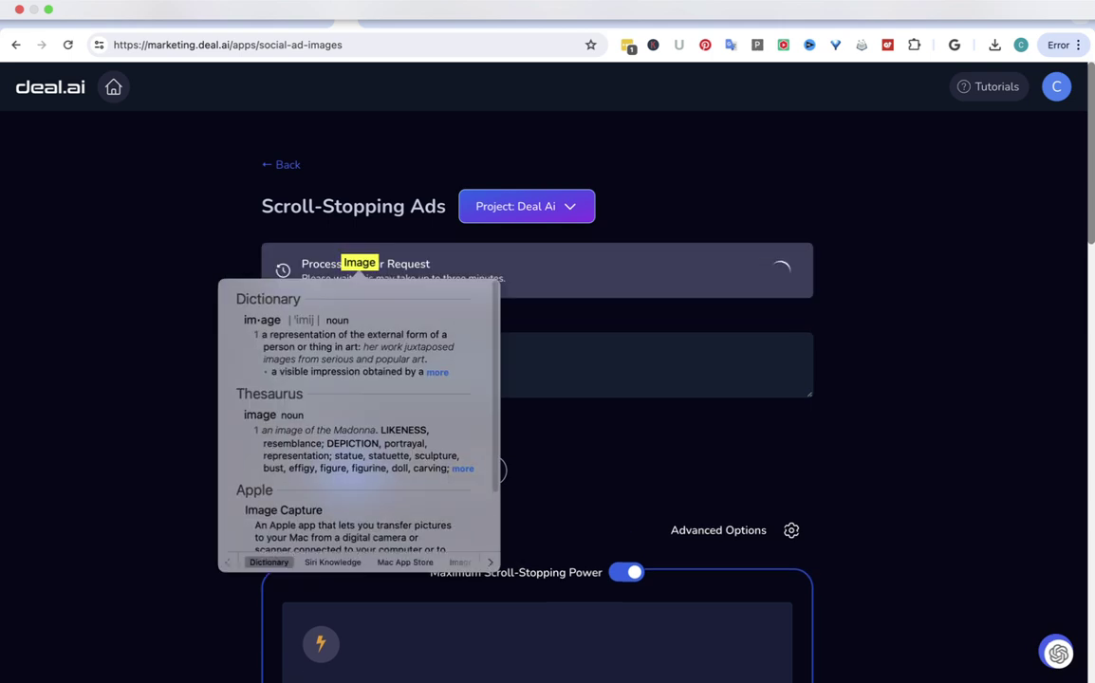
{"action": "key", "text": "Escape"}
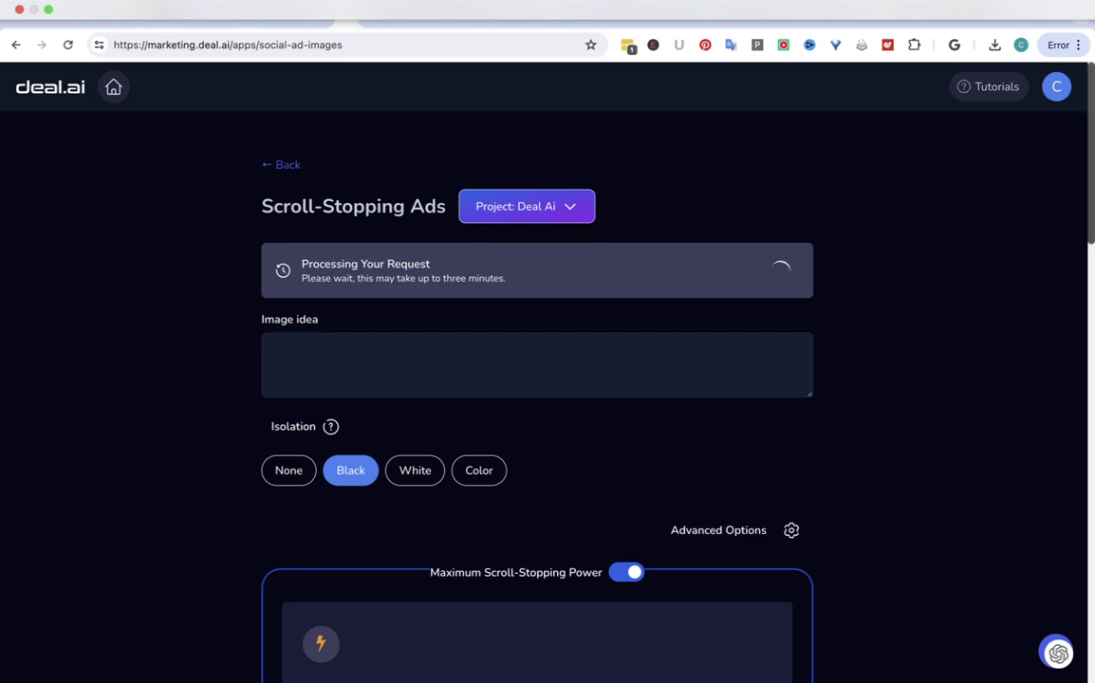
{"action": "scroll", "coordinate": [548, 380], "scroll_direction": "down", "scroll_amount": 3}
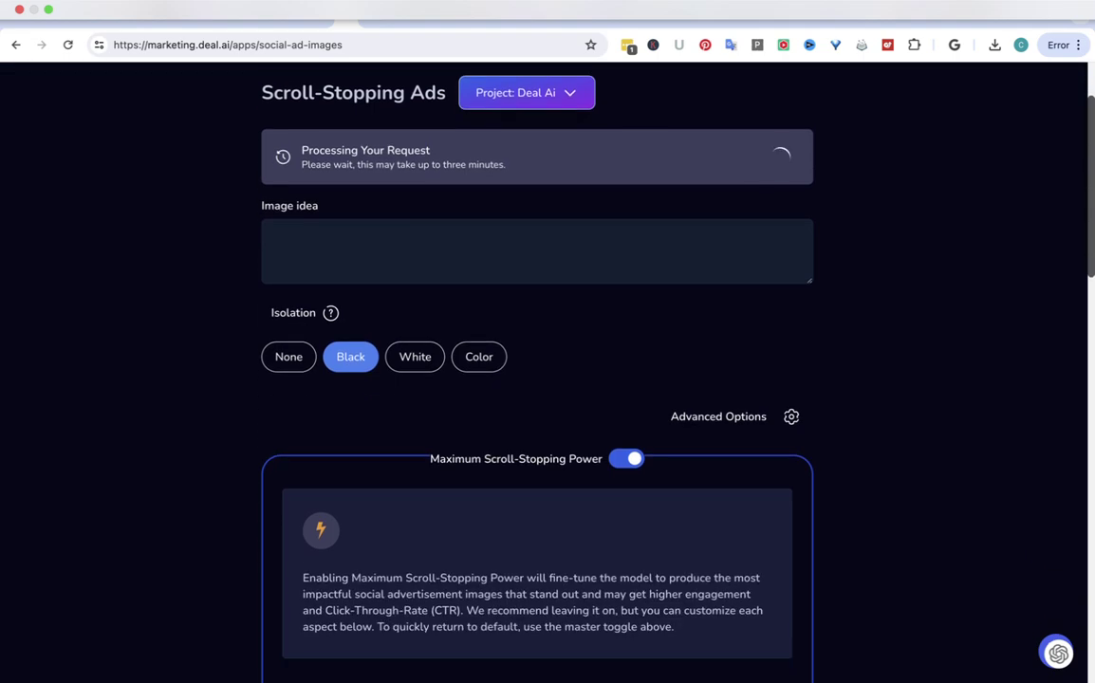
{"action": "scroll", "coordinate": [537, 379], "scroll_direction": "down", "scroll_amount": 5}
{"action": "scroll", "coordinate": [537, 379], "scroll_direction": "down", "scroll_amount": 3}
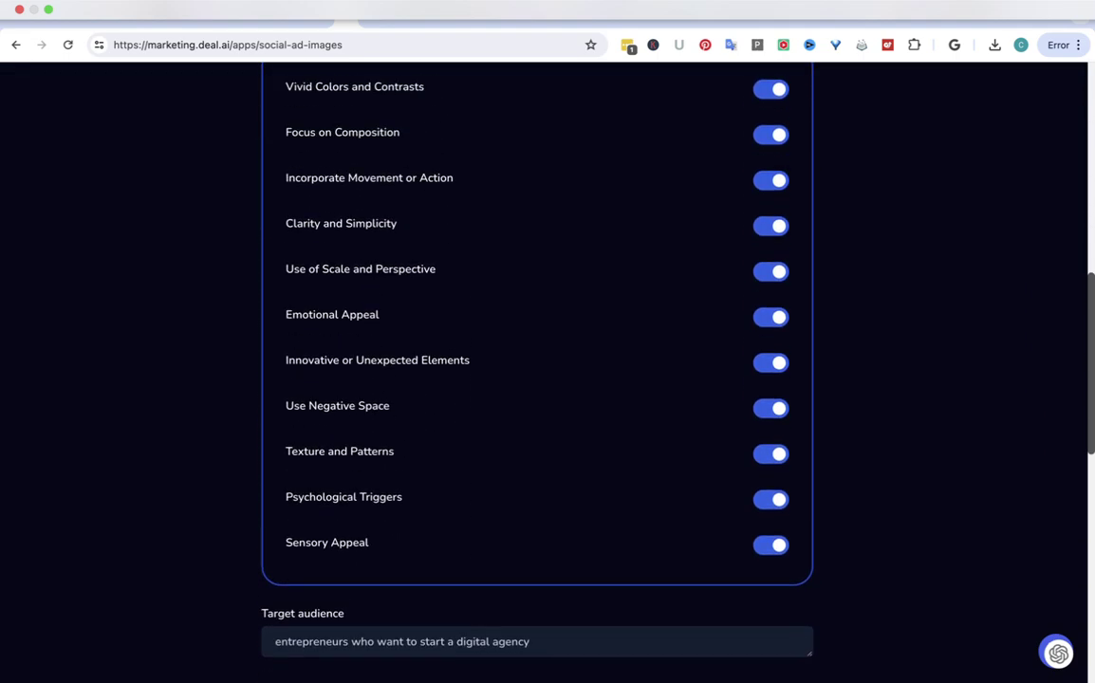
{"action": "scroll", "coordinate": [537, 380], "scroll_direction": "up", "scroll_amount": 2}
{"action": "scroll", "coordinate": [537, 379], "scroll_direction": "up", "scroll_amount": 1}
{"action": "scroll", "coordinate": [537, 380], "scroll_direction": "down", "scroll_amount": 8}
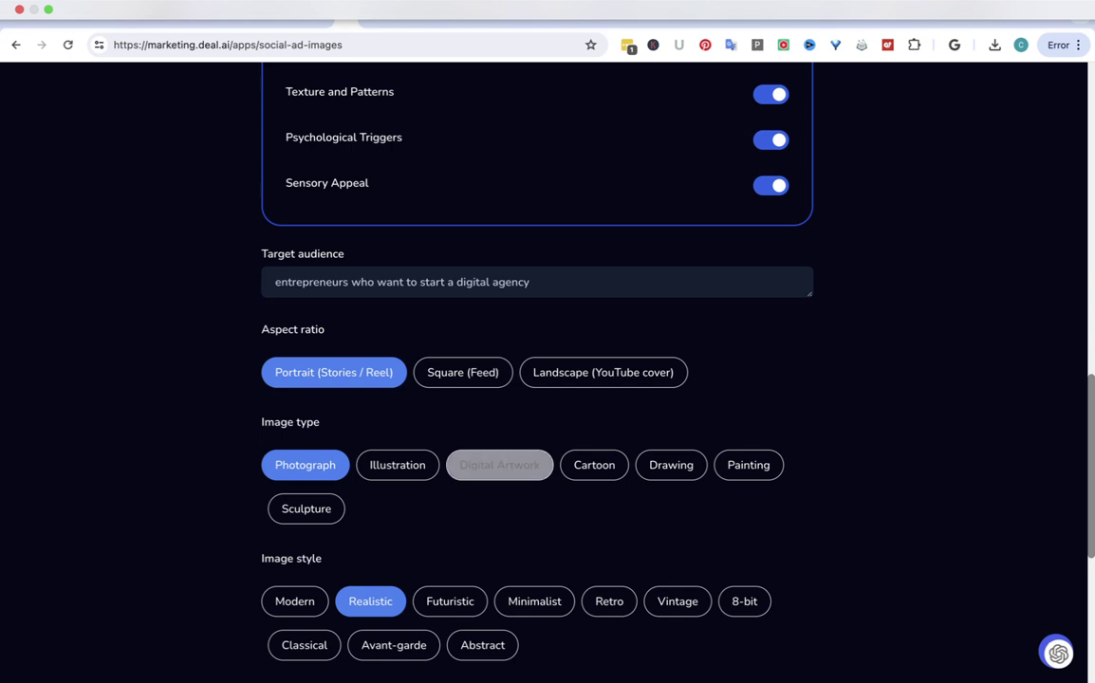
{"action": "left_click", "coordinate": [499, 465]}
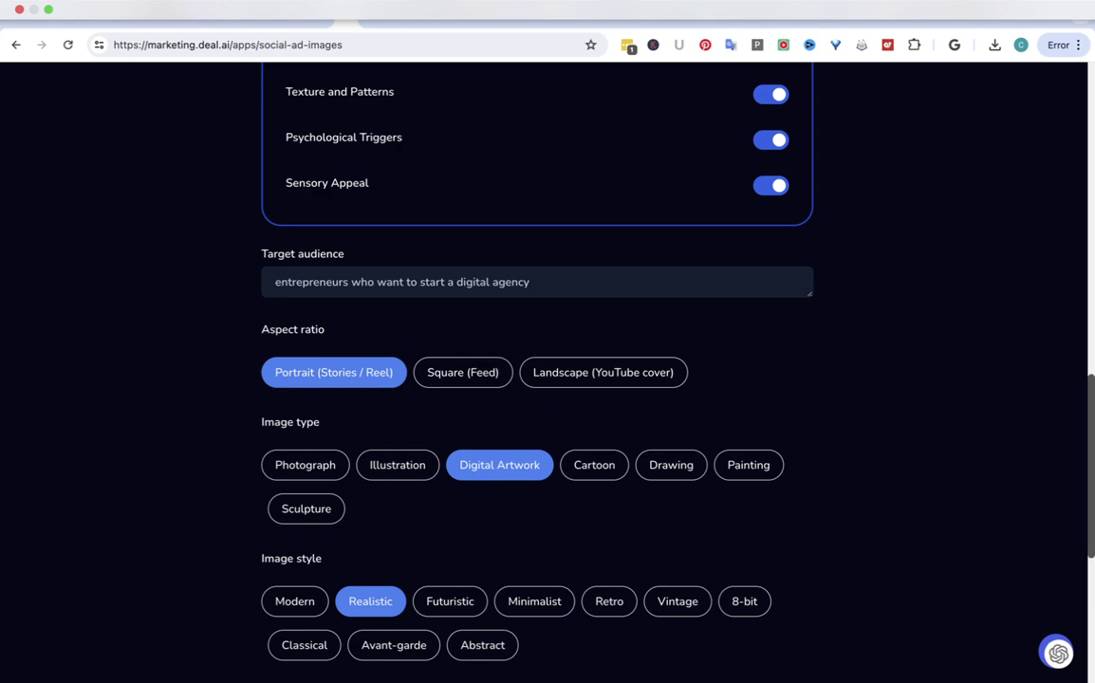
- Set the image style to Futuristic and create the scroll-stopping ad
{"action": "scroll", "coordinate": [537, 379], "scroll_direction": "up", "scroll_amount": 10}
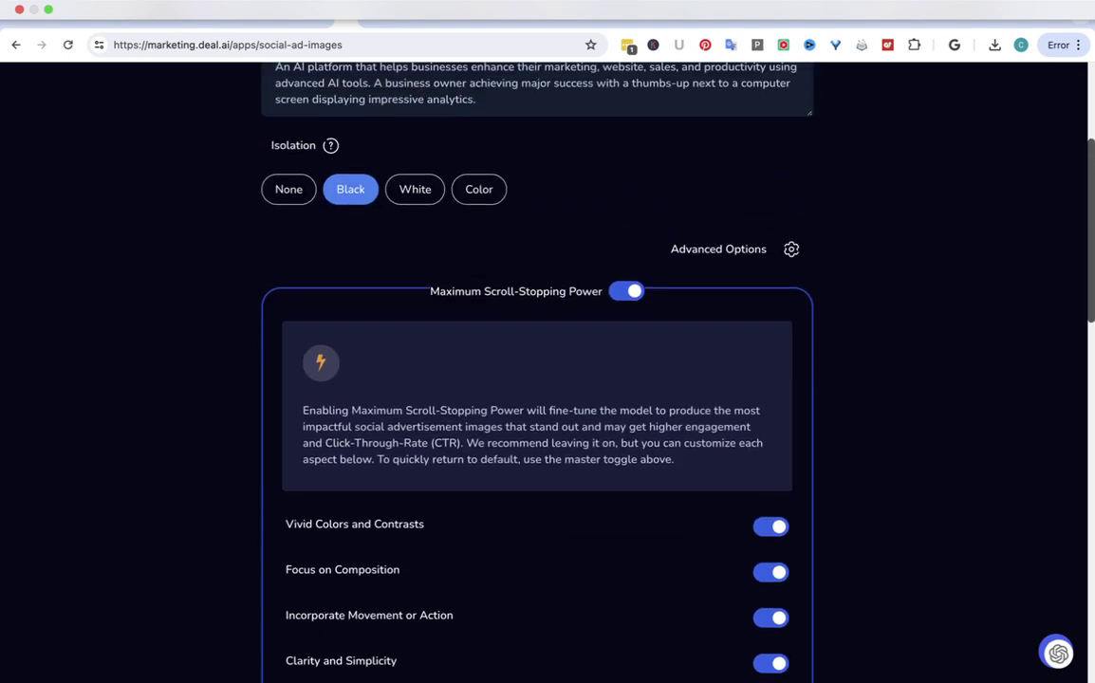
{"action": "scroll", "coordinate": [537, 379], "scroll_direction": "up", "scroll_amount": 3}
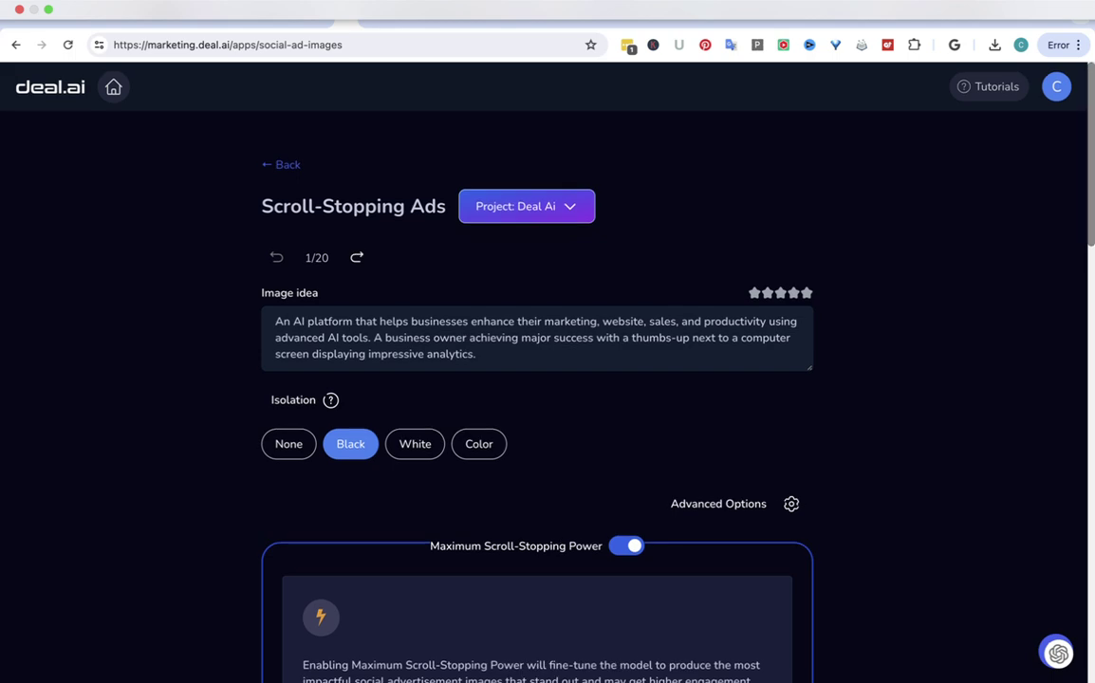
{"action": "scroll", "coordinate": [537, 380], "scroll_direction": "down", "scroll_amount": 15}
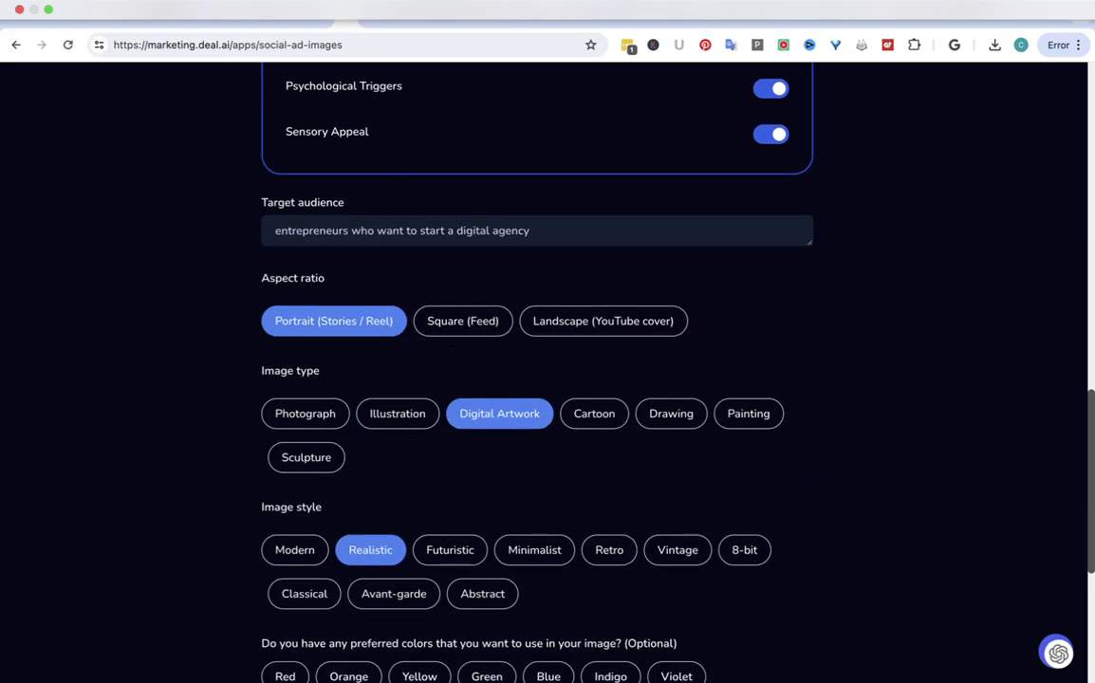
{"action": "scroll", "coordinate": [537, 380], "scroll_direction": "down", "scroll_amount": 4}
{"action": "scroll", "coordinate": [537, 379], "scroll_direction": "up", "scroll_amount": 2}
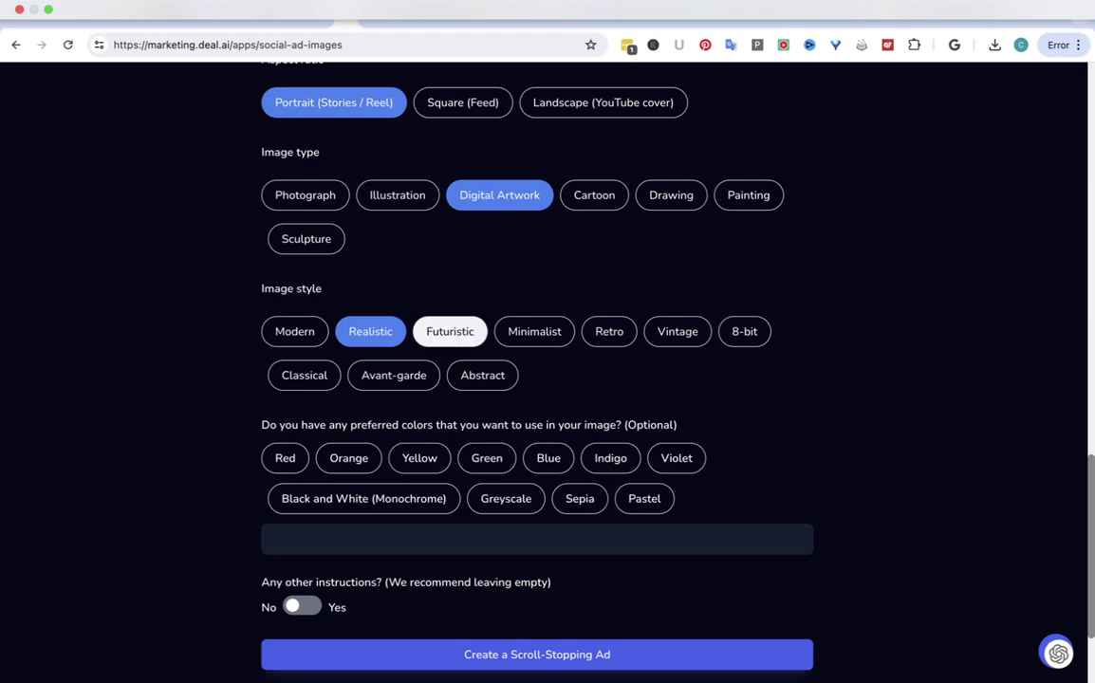
{"action": "left_click", "coordinate": [450, 331]}
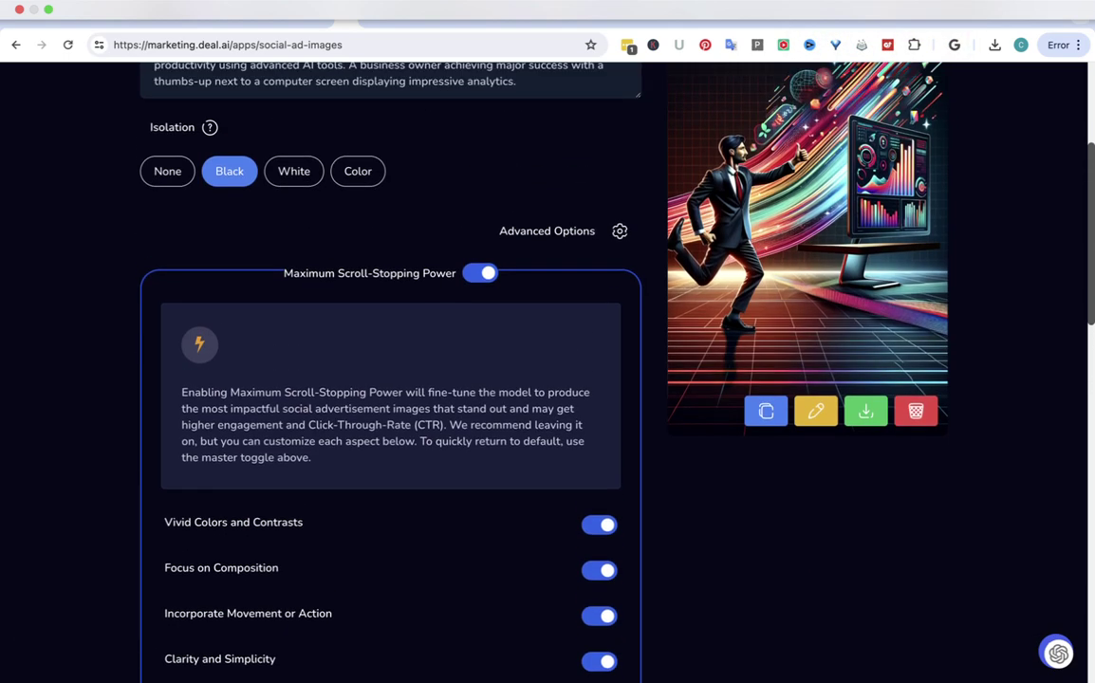
- Download the generated ad image of the running businessman as a PNG
{"action": "scroll", "coordinate": [547, 373], "scroll_direction": "up", "scroll_amount": 1}
{"action": "scroll", "coordinate": [547, 379], "scroll_direction": "up", "scroll_amount": 2}
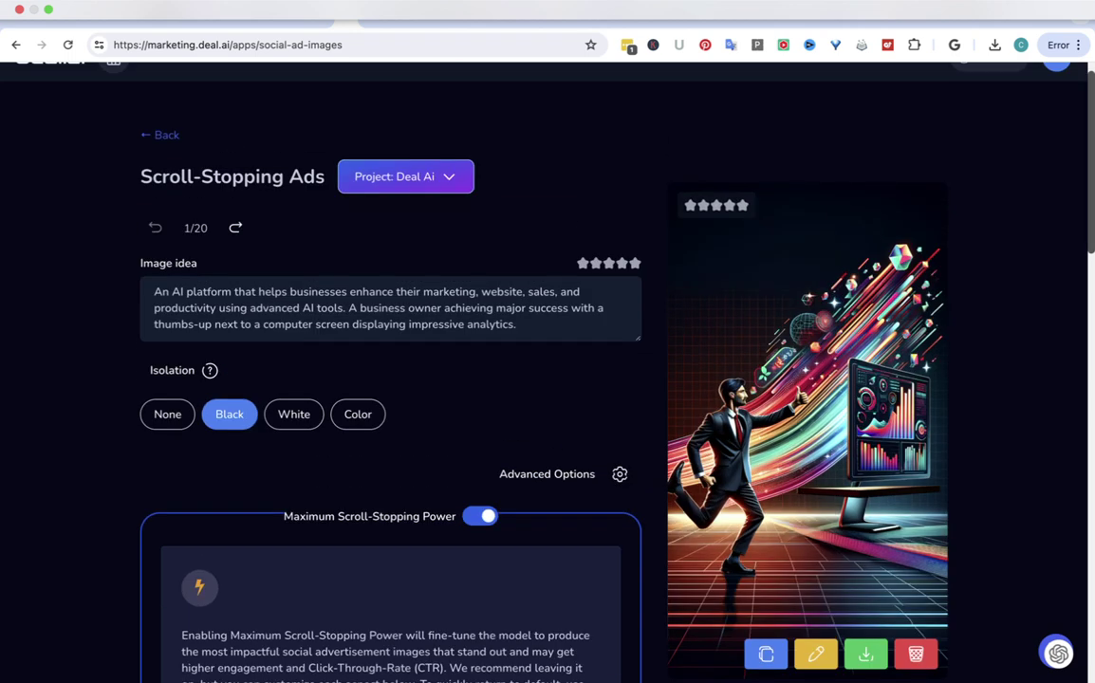
{"action": "scroll", "coordinate": [547, 379], "scroll_direction": "down", "scroll_amount": 2}
{"action": "left_click", "coordinate": [865, 497]}
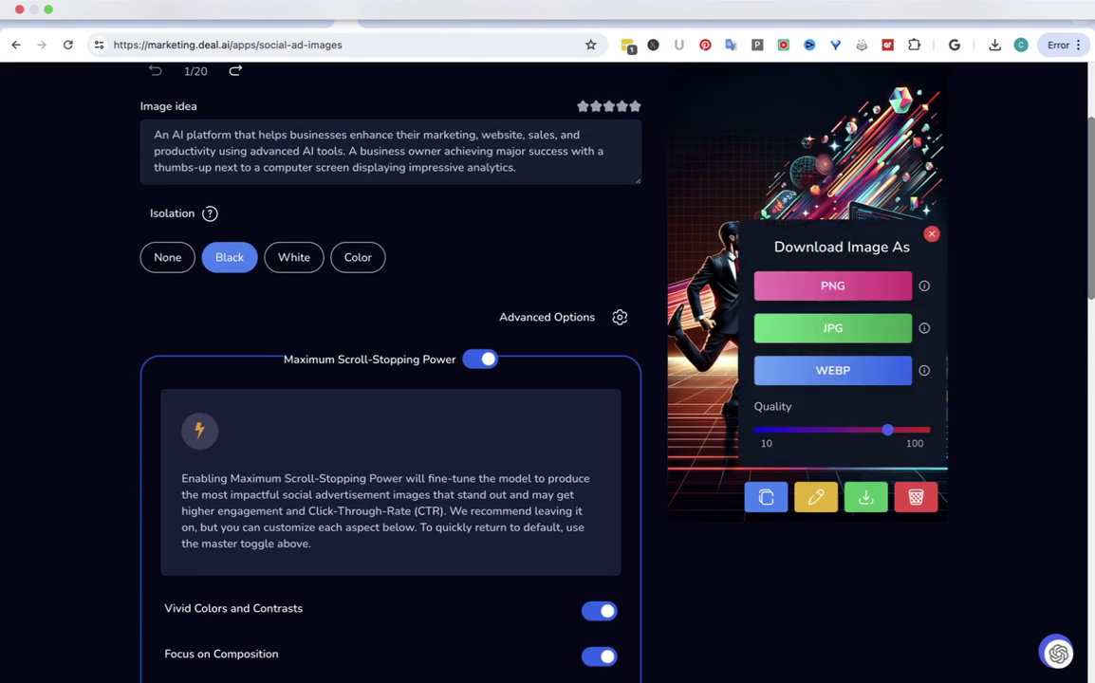
{"action": "left_click", "coordinate": [832, 286]}
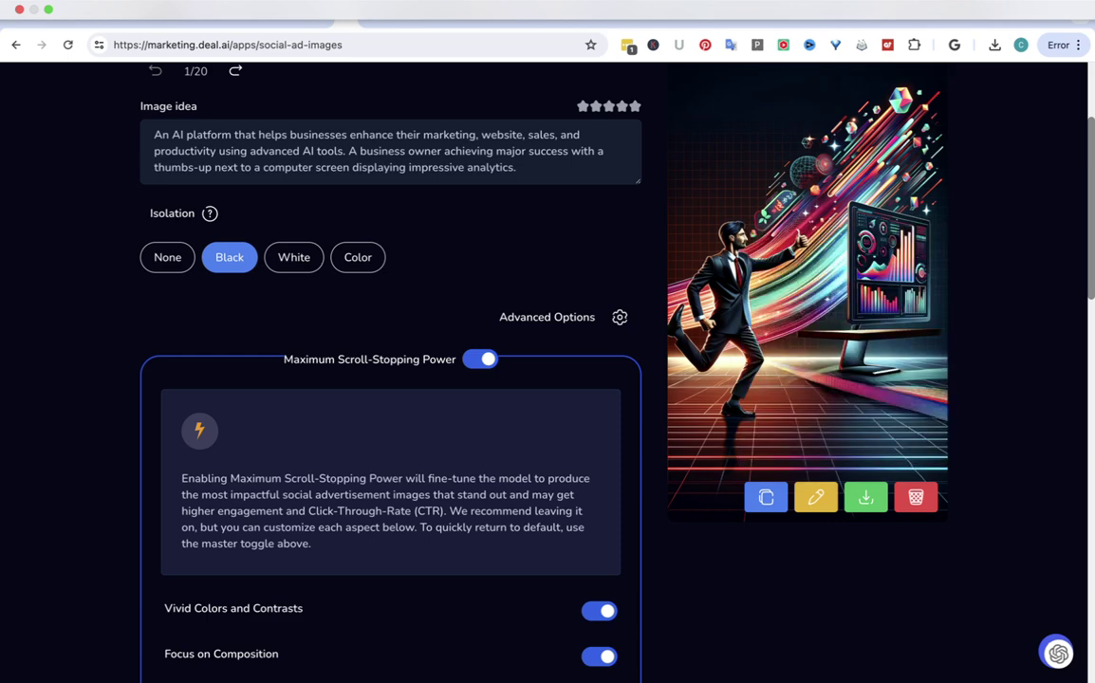
- Change the target audience to "female entrepreneurs who want to start a digital agency" and create another scroll-stopping ad
{"action": "scroll", "coordinate": [390, 379], "scroll_direction": "down", "scroll_amount": 10}
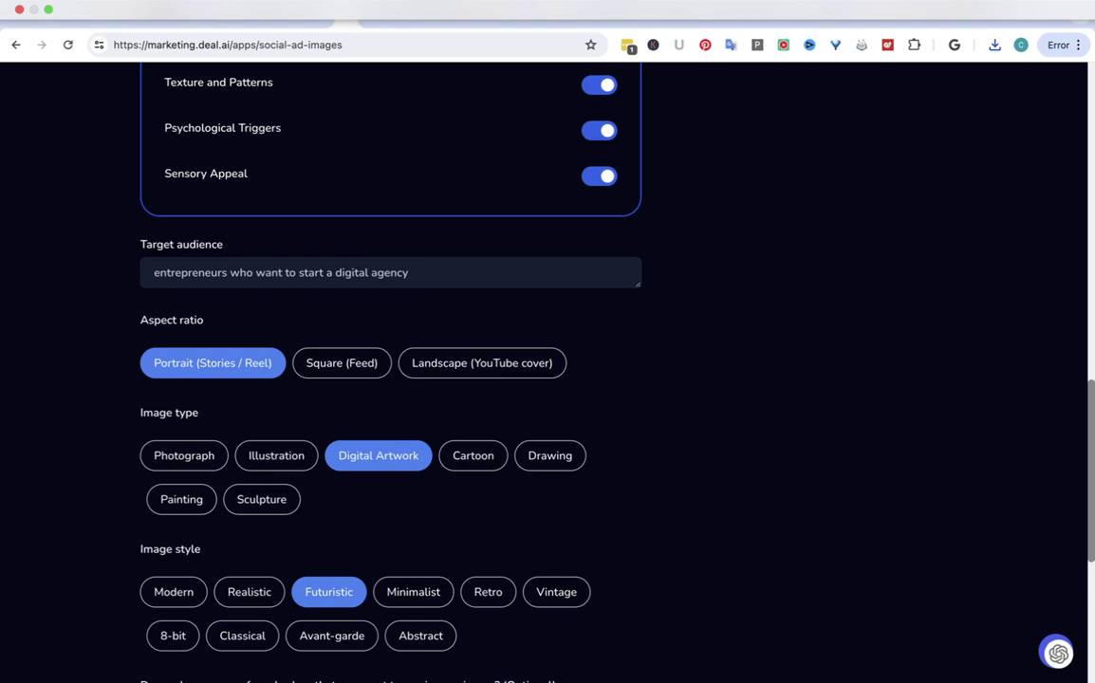
{"action": "left_click", "coordinate": [153, 272]}
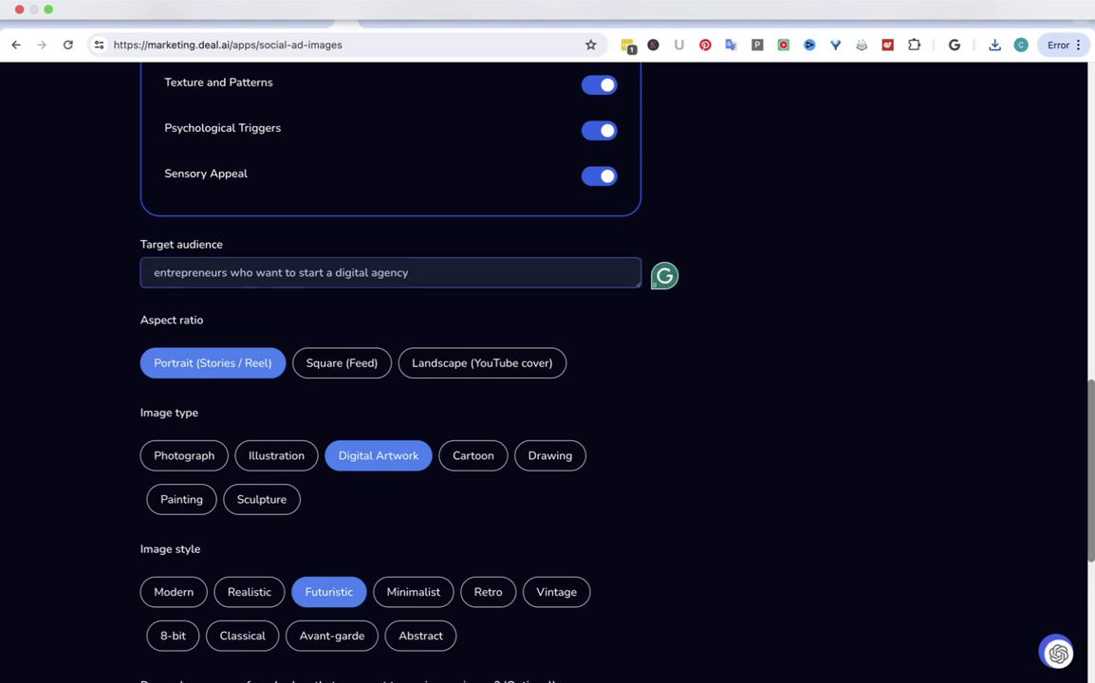
{"action": "type", "text": "female"}
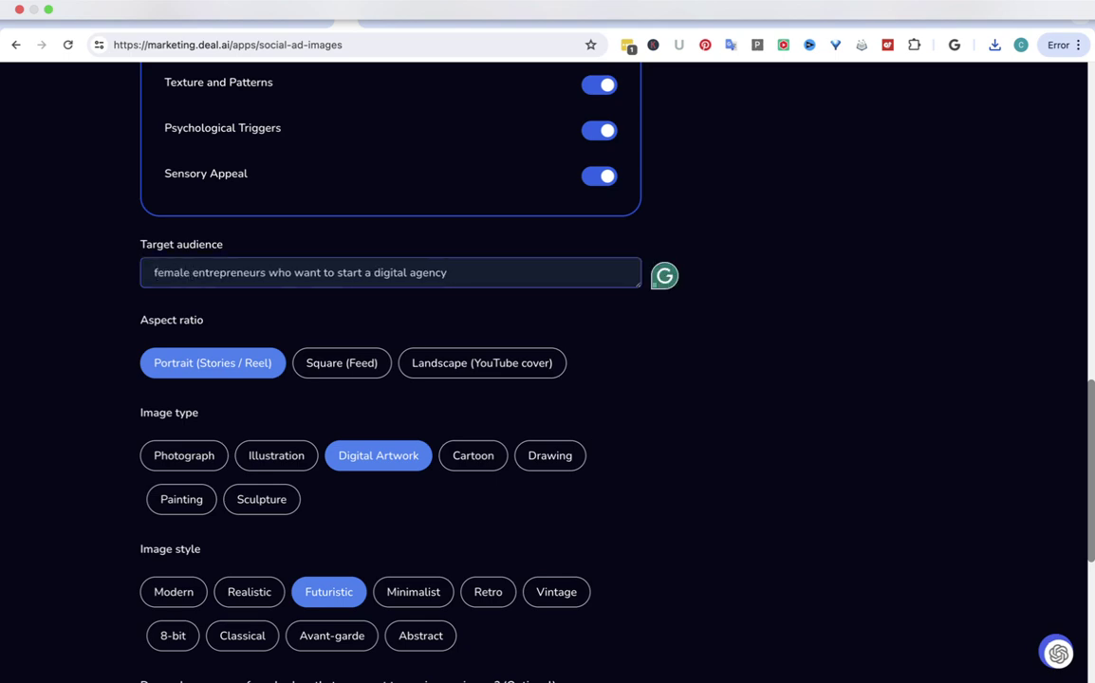
{"action": "scroll", "coordinate": [390, 380], "scroll_direction": "down", "scroll_amount": 5}
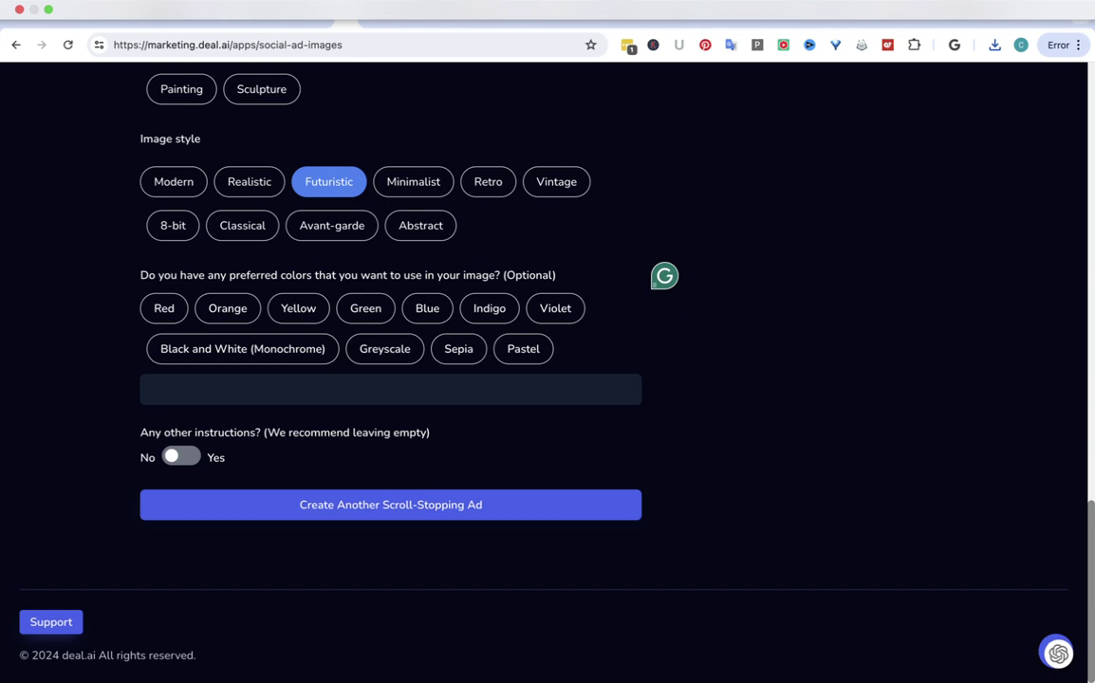
{"action": "left_click", "coordinate": [389, 504]}
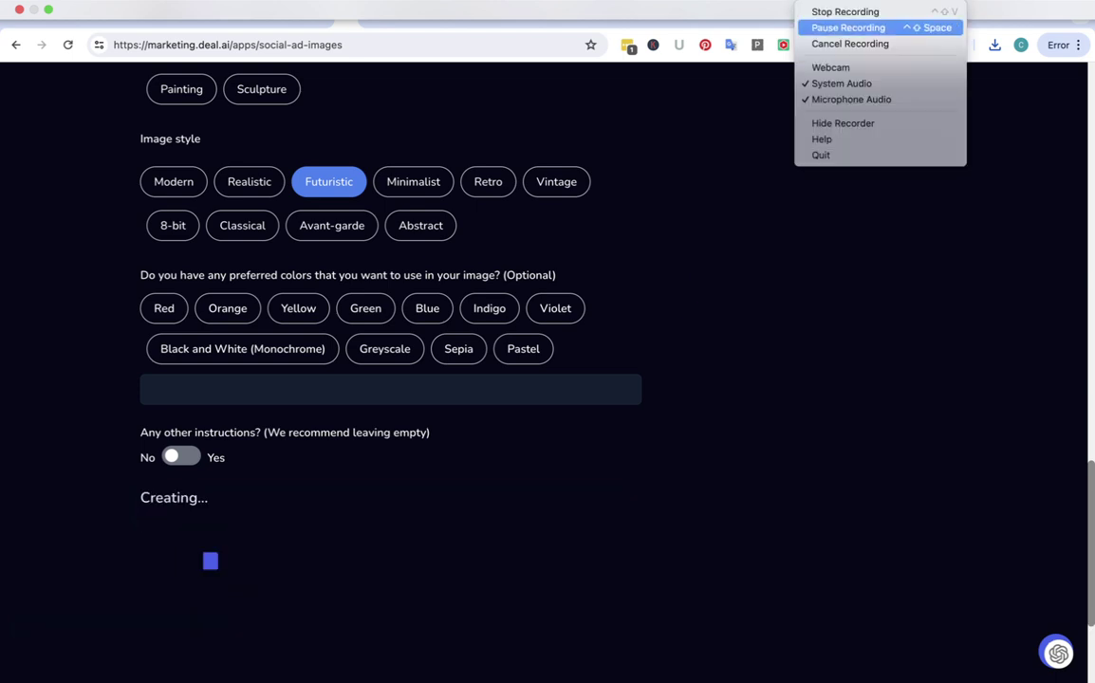
{"action": "left_click", "coordinate": [848, 27]}
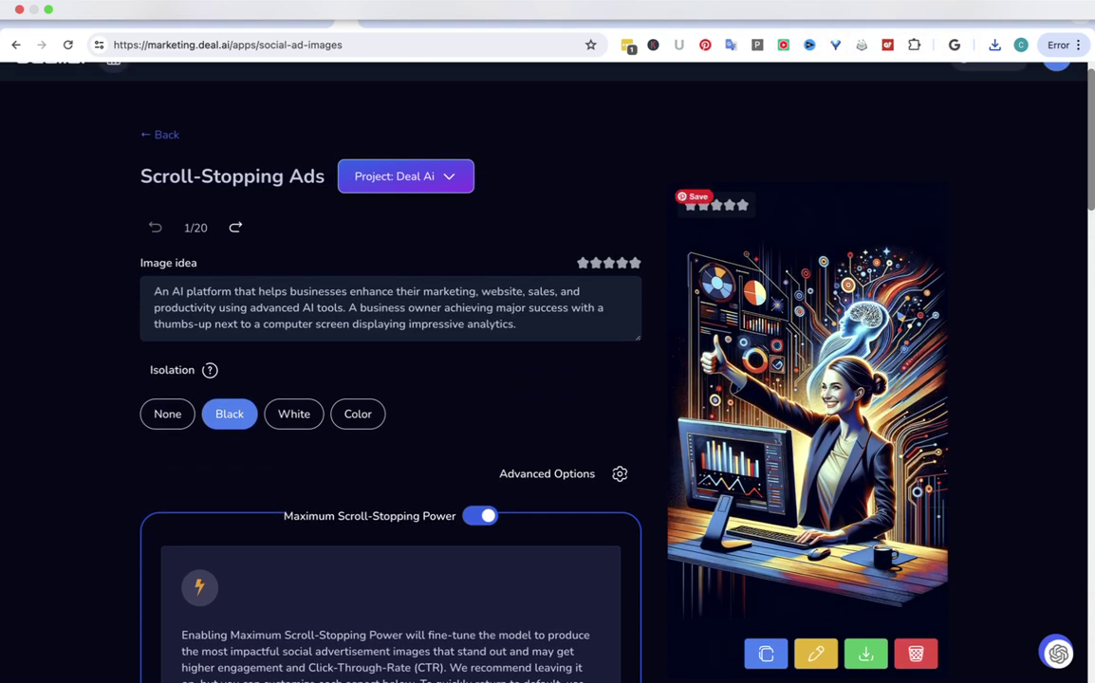
- Download the new ad image of the businesswoman at the computer as a PNG
{"action": "left_click", "coordinate": [865, 654]}
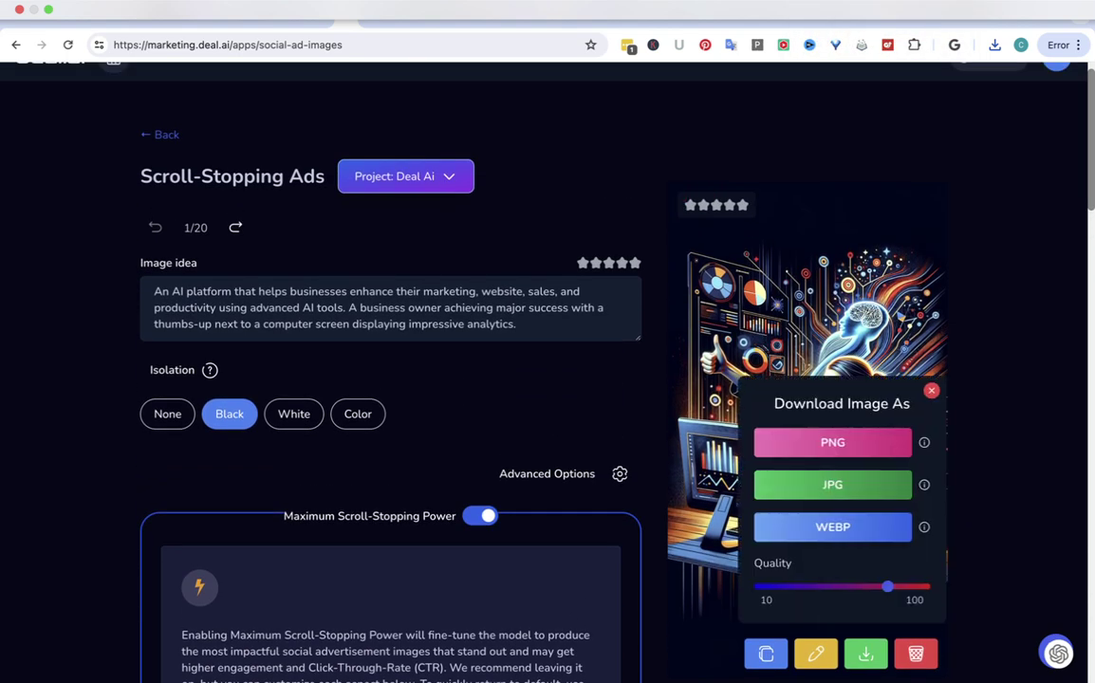
{"action": "left_click", "coordinate": [832, 442]}
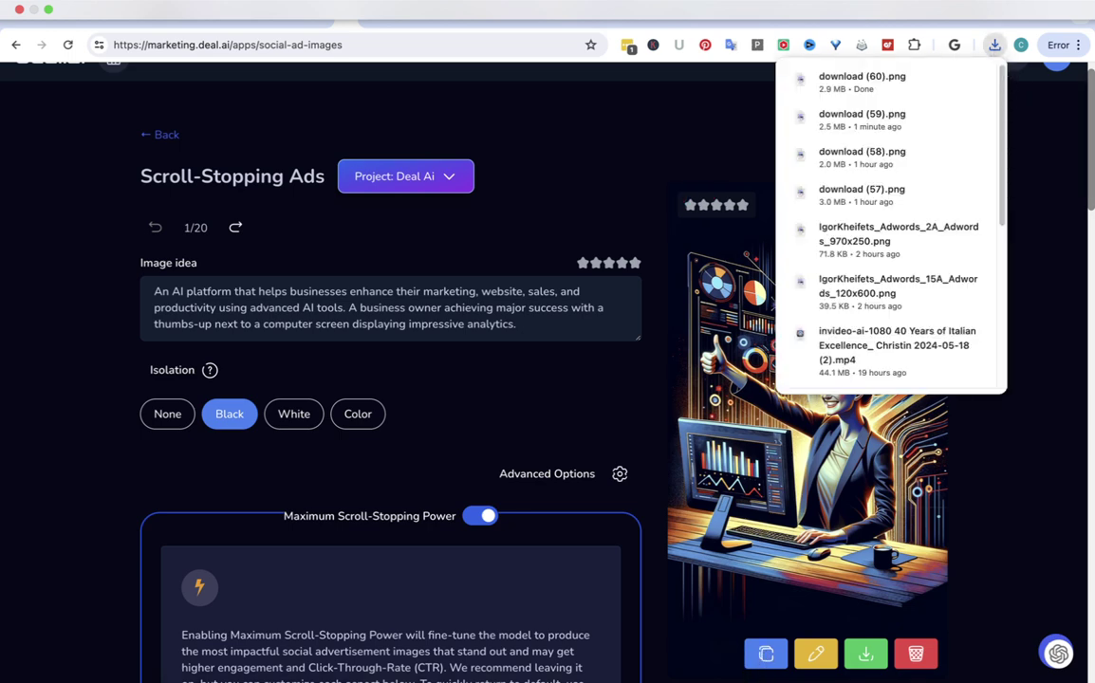
- Open the Hero Images app and enter the image idea "Female Entrepreneur making millions with a digital marketing agency"
{"action": "scroll", "coordinate": [493, 341], "scroll_direction": "up", "scroll_amount": 1}
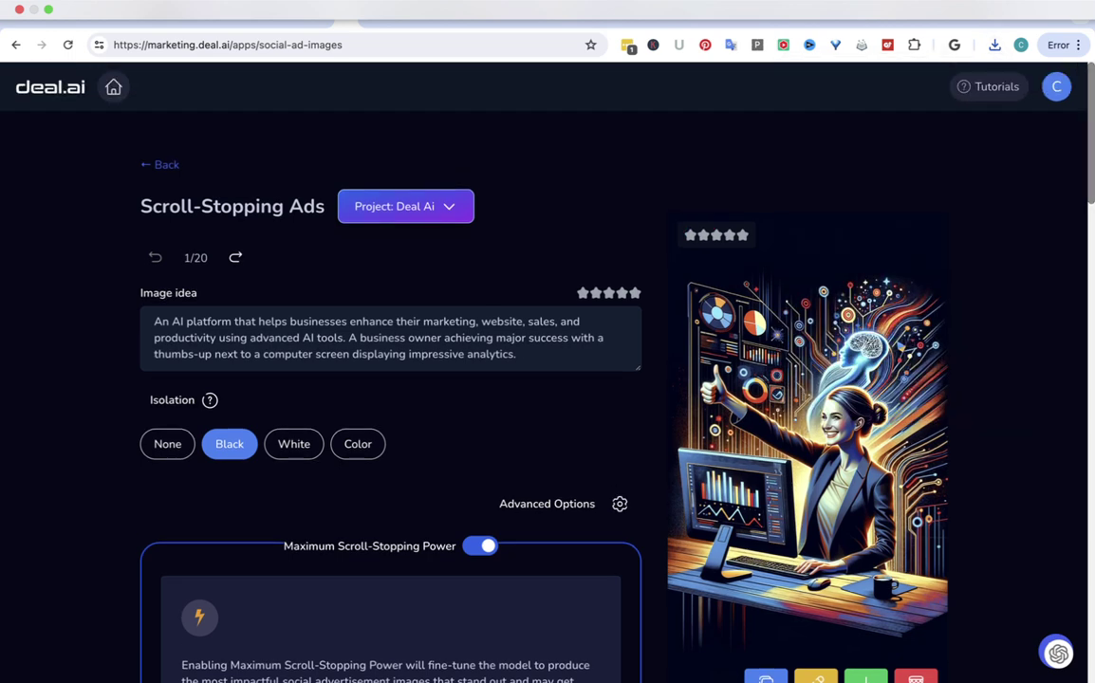
{"action": "left_click", "coordinate": [160, 164]}
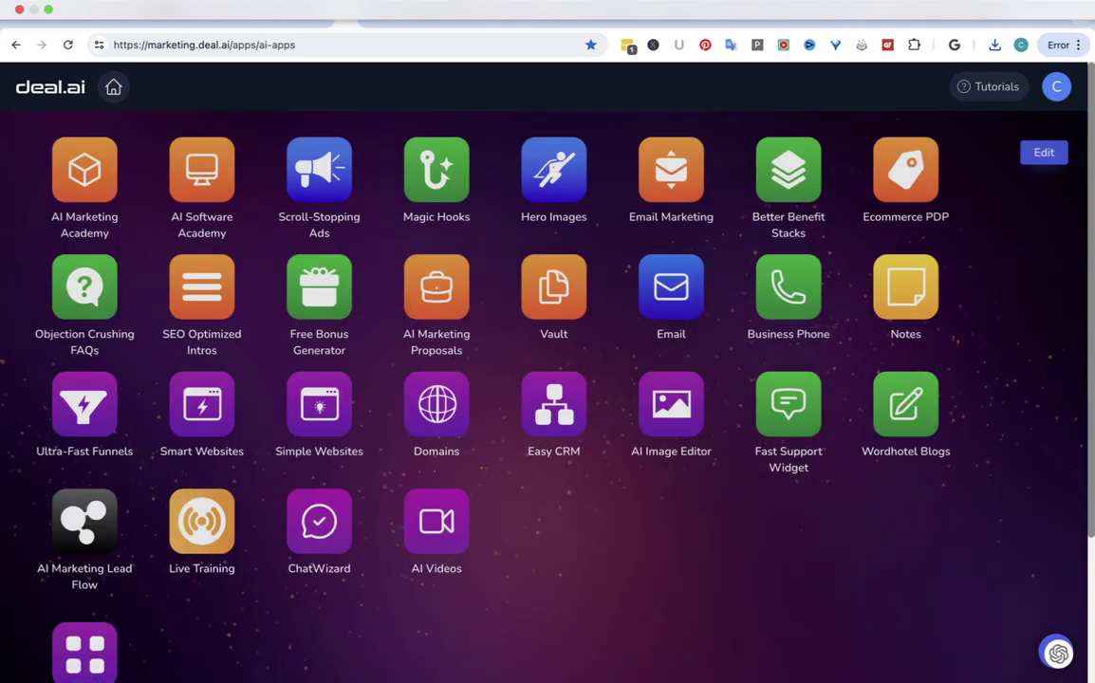
{"action": "left_click", "coordinate": [553, 175]}
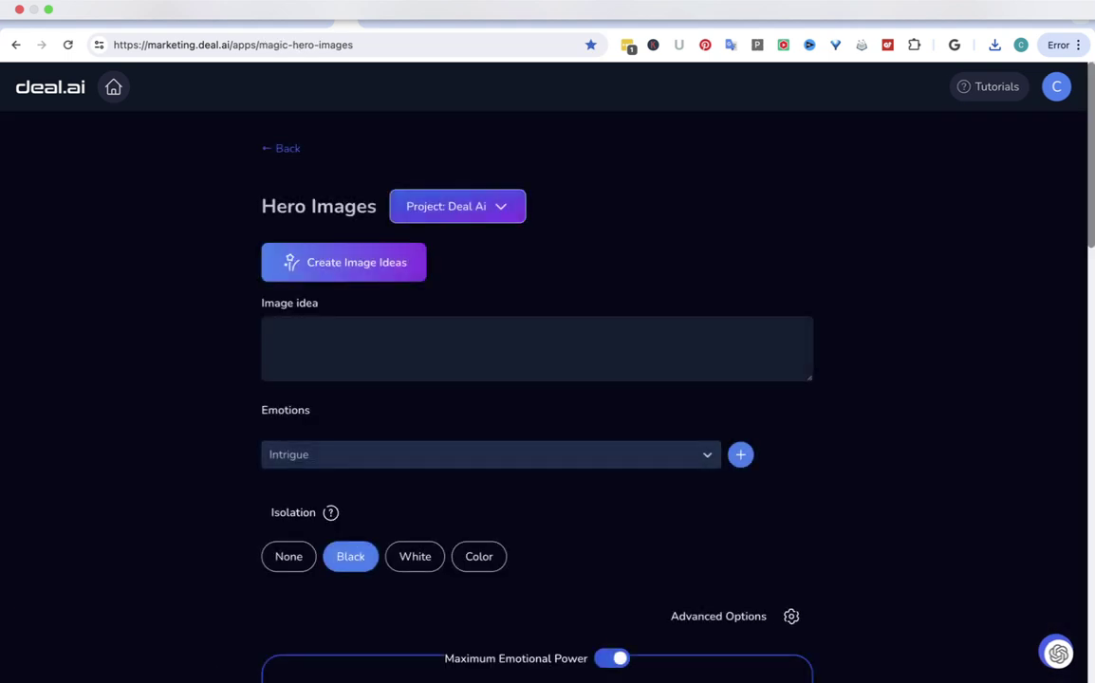
{"action": "left_click", "coordinate": [275, 331]}
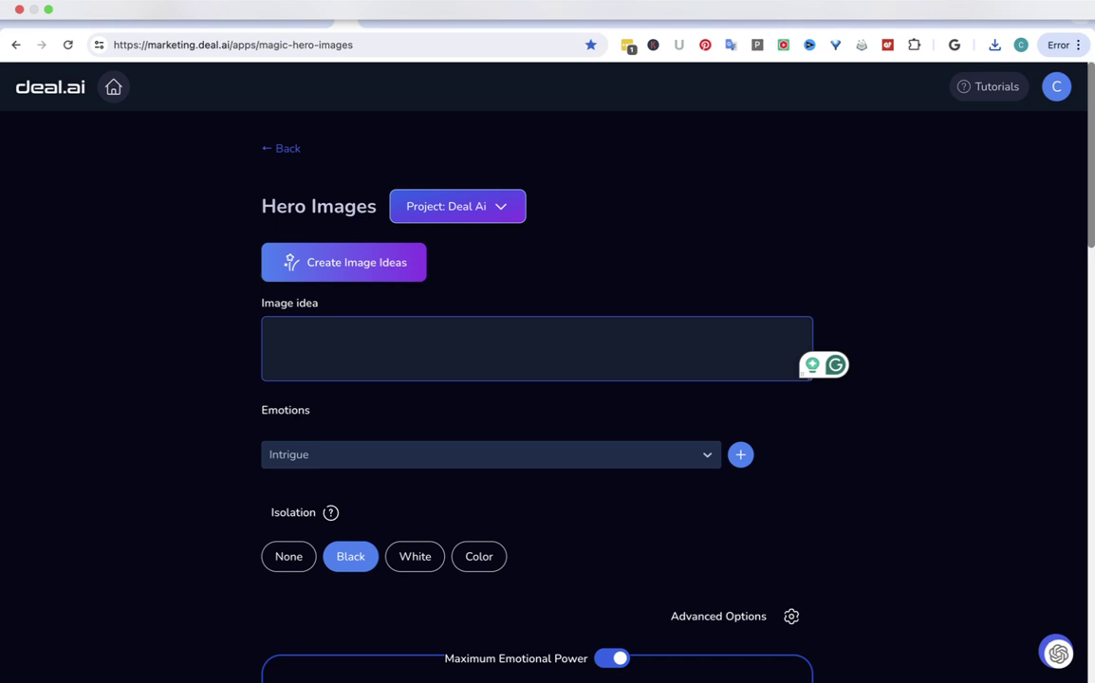
{"action": "type", "text": "Female Entrepren"}
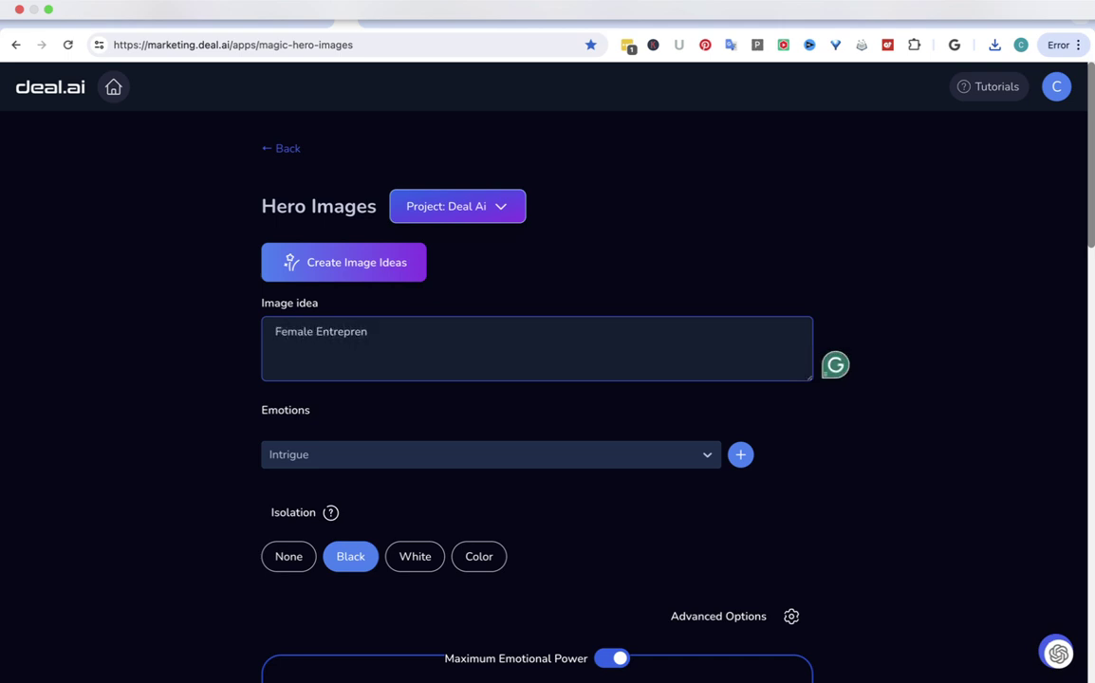
{"action": "type", "text": "eur making millions with a "}
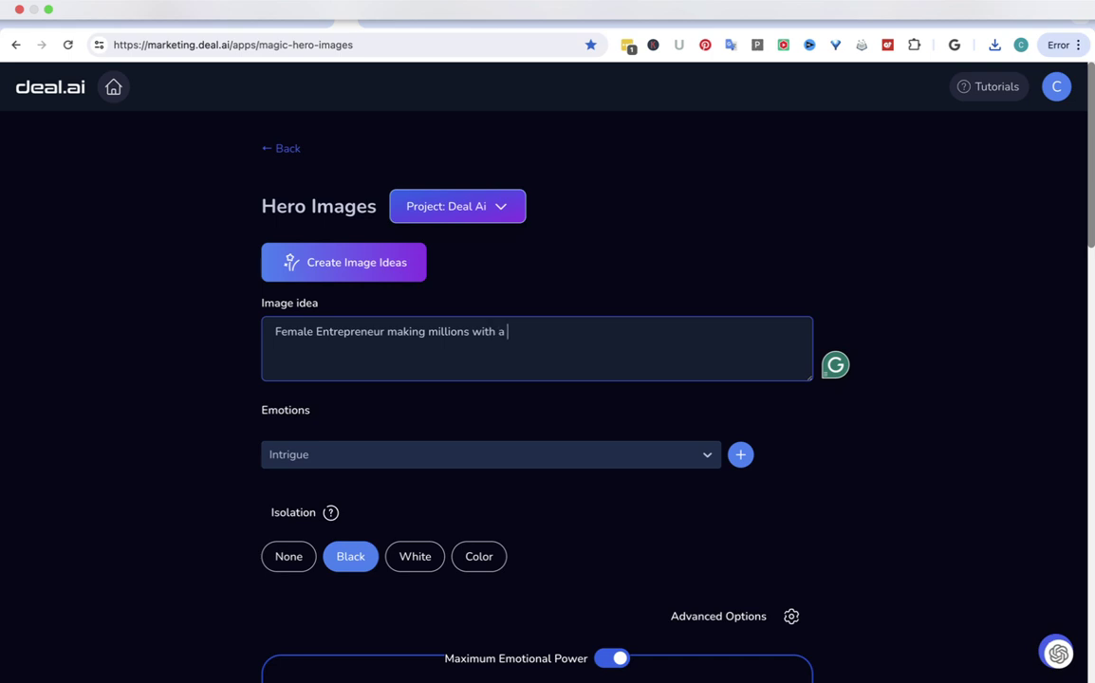
{"action": "type", "text": "digital marketing agency"}
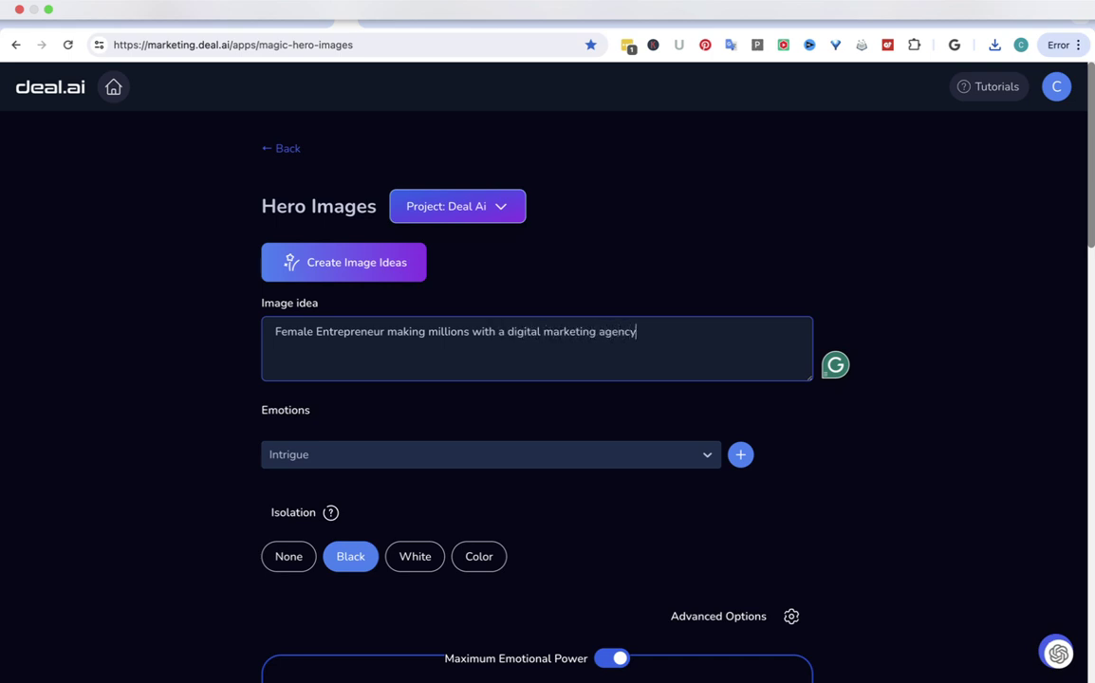
- Set the hero image's emotion to Inspiration
{"action": "left_click", "coordinate": [490, 454]}
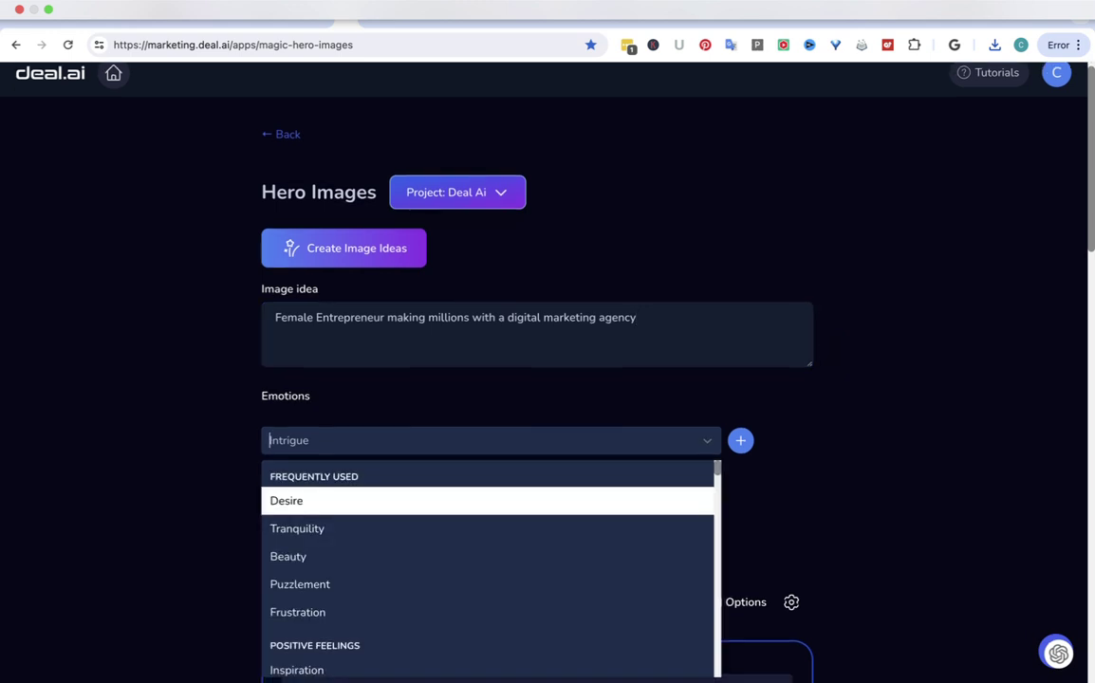
{"action": "key", "text": "Down"}
{"action": "key", "text": "Down"}
{"action": "key", "text": "Down"}
{"action": "key", "text": "Down"}
{"action": "key", "text": "Down"}
{"action": "key", "text": "Return"}
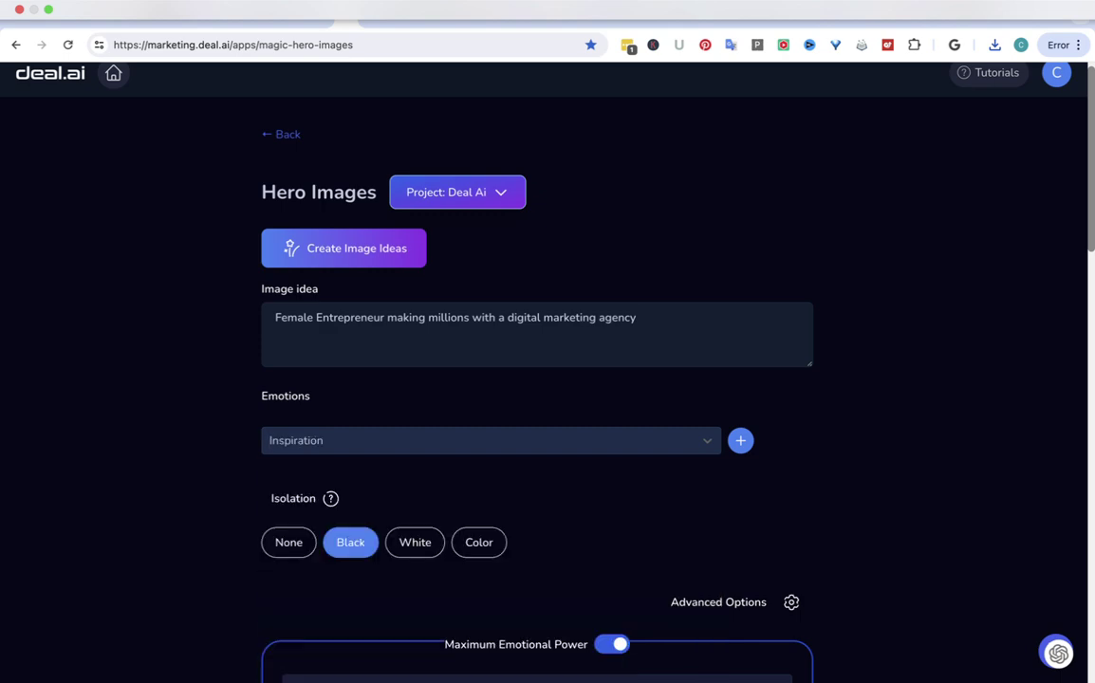
- Set the hero image's type to Digital Artwork and its style to Futuristic
{"action": "scroll", "coordinate": [537, 380], "scroll_direction": "down", "scroll_amount": 10}
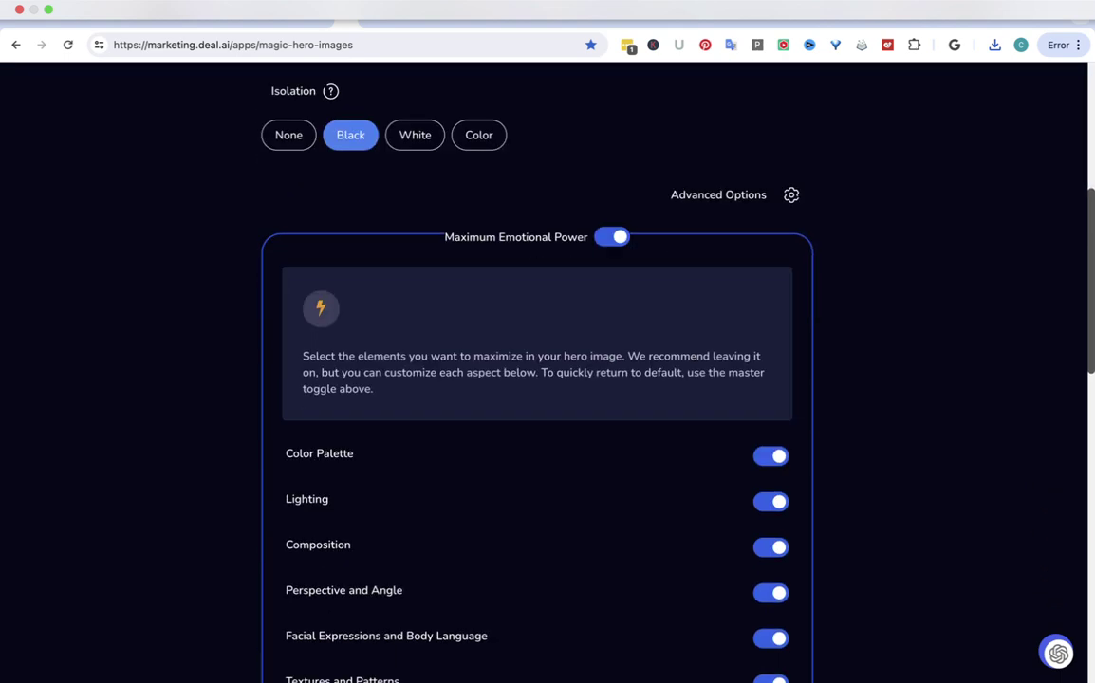
{"action": "scroll", "coordinate": [537, 379], "scroll_direction": "down", "scroll_amount": 3}
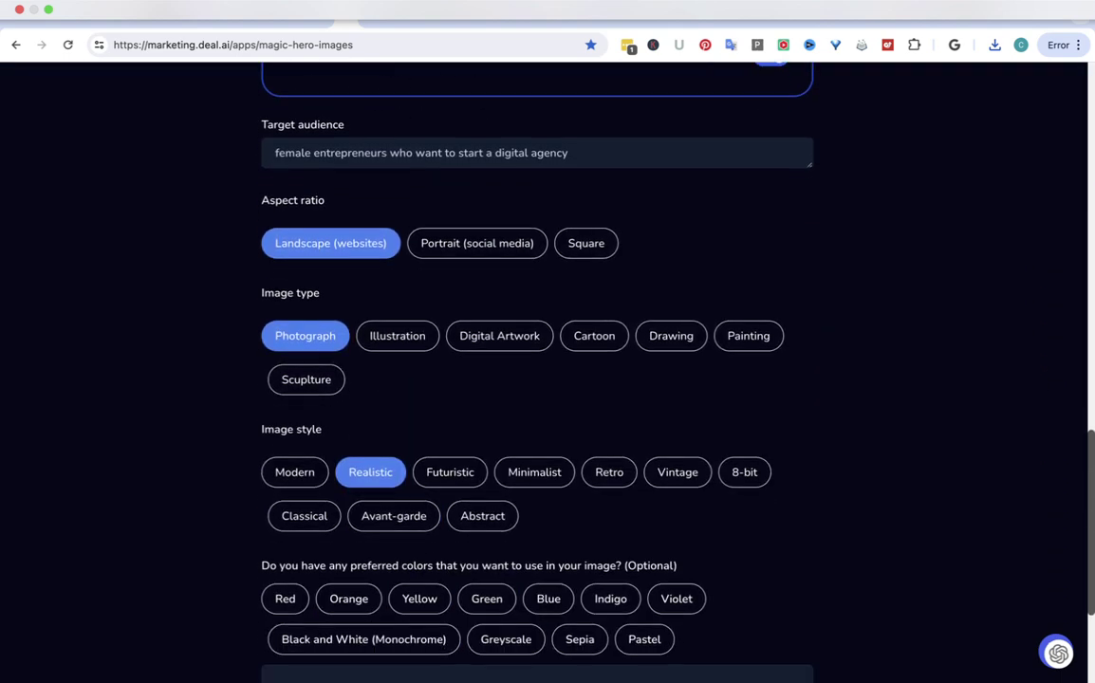
{"action": "left_click", "coordinate": [499, 302]}
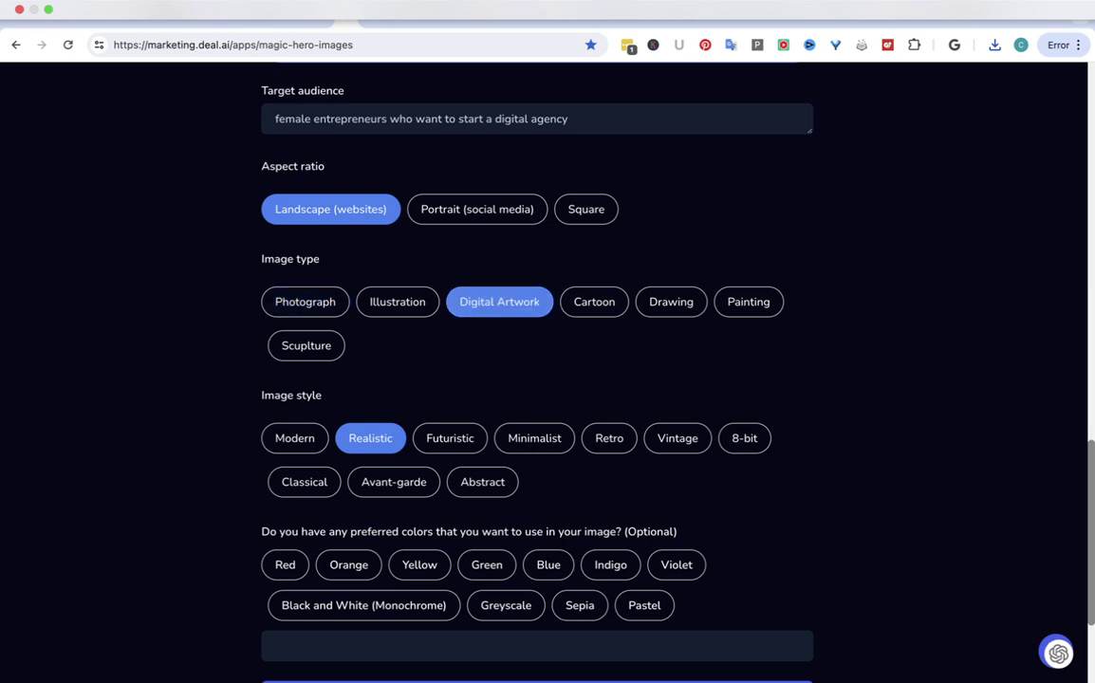
{"action": "left_click", "coordinate": [449, 438]}
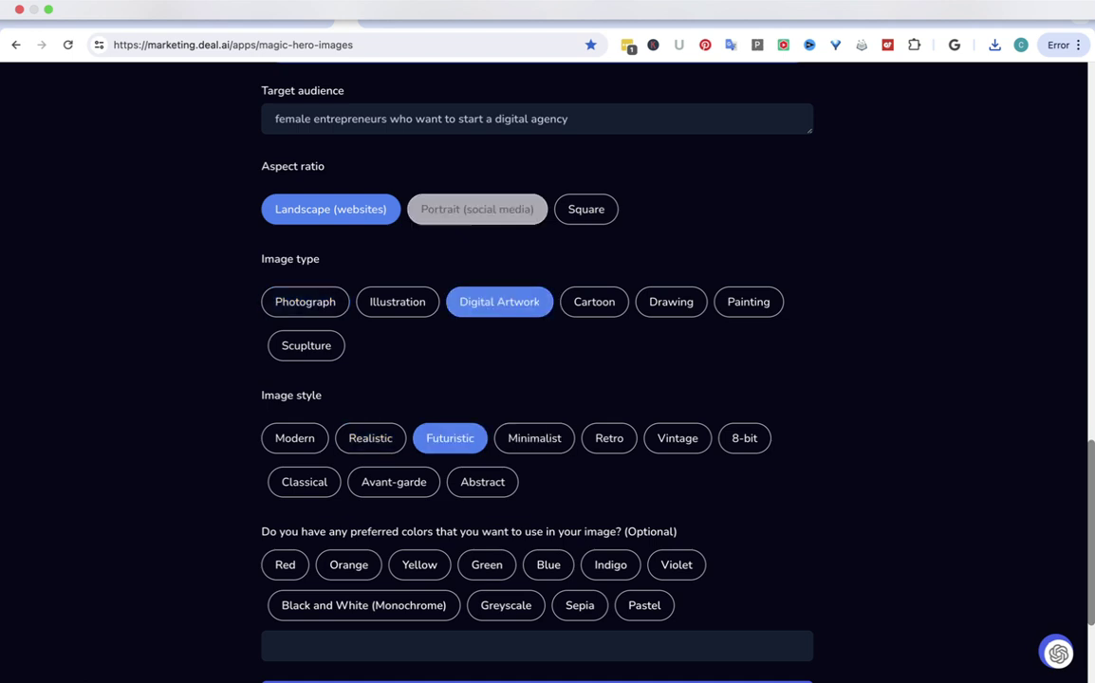
- Set the hero image's aspect ratio to Portrait (social media) and generate the hero image
{"action": "left_click", "coordinate": [477, 209]}
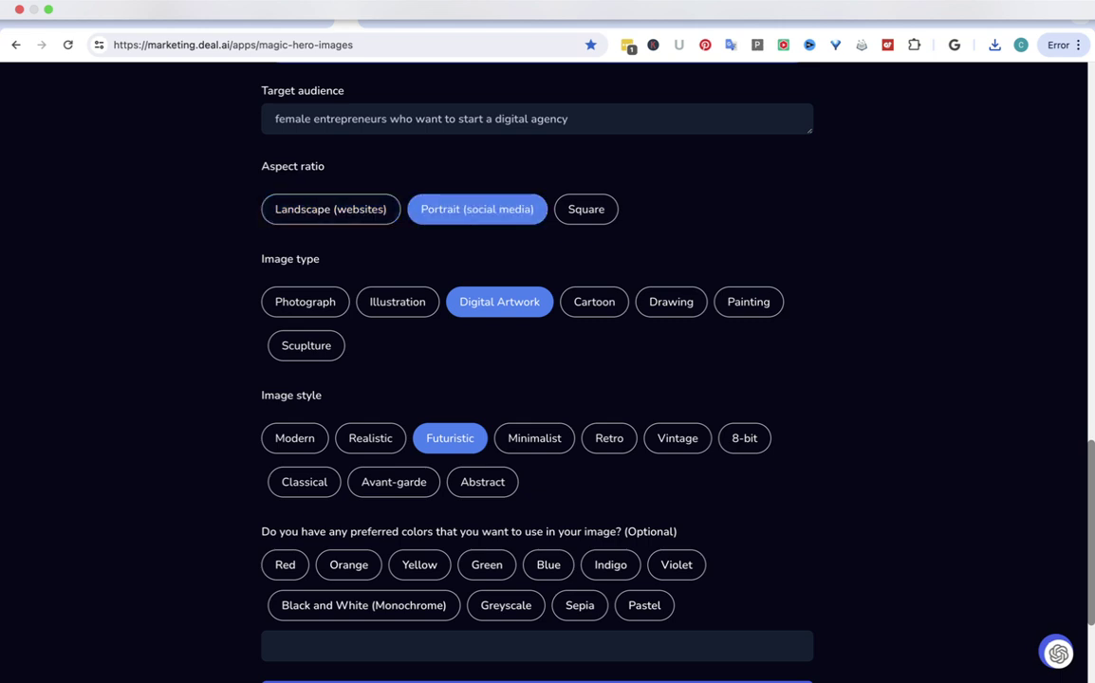
{"action": "scroll", "coordinate": [537, 379], "scroll_direction": "down", "scroll_amount": 3}
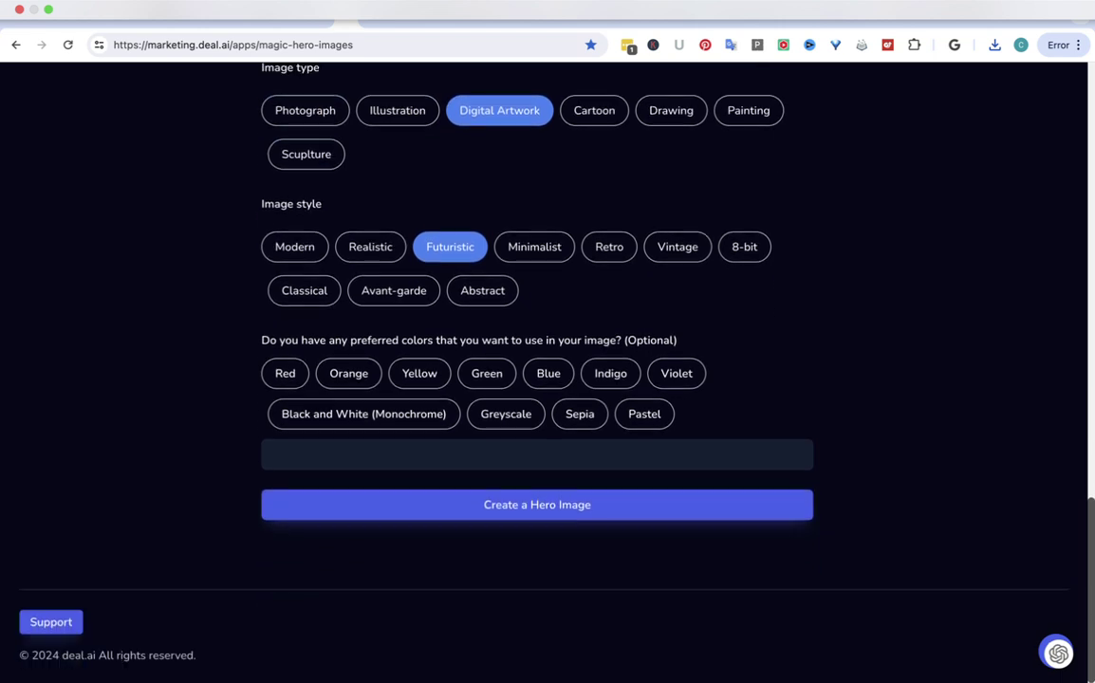
{"action": "left_click", "coordinate": [537, 504]}
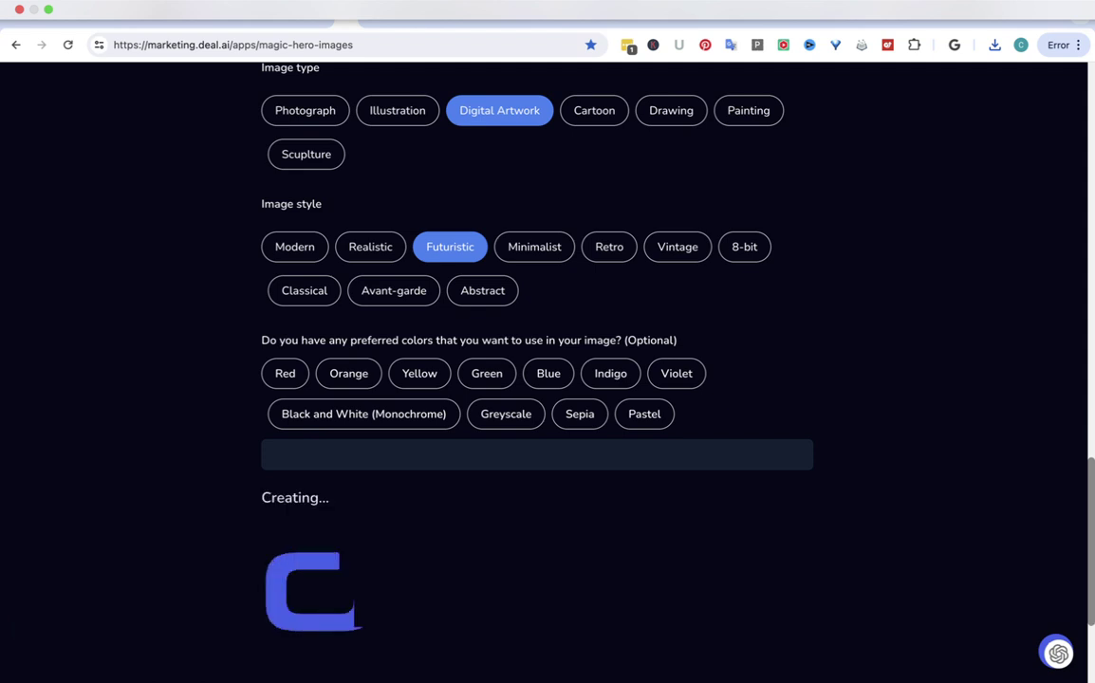
{"action": "left_click", "coordinate": [804, 3]}
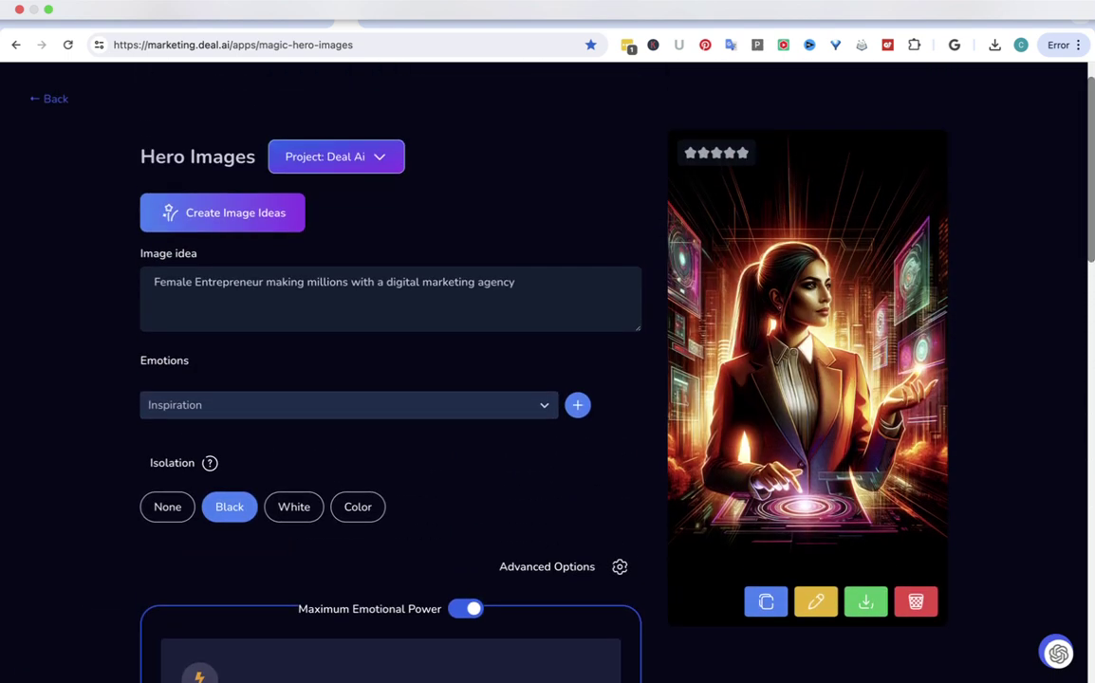
- Download the generated hero image as a PNG and return to the apps overview
{"action": "left_click", "coordinate": [865, 601]}
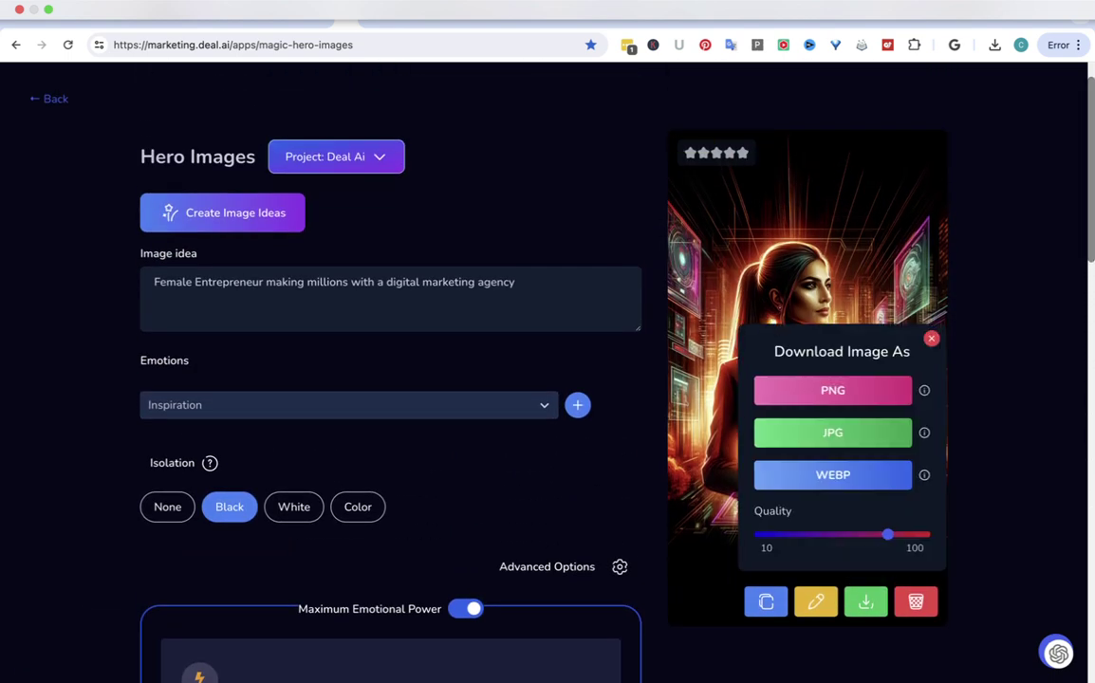
{"action": "left_click", "coordinate": [832, 390]}
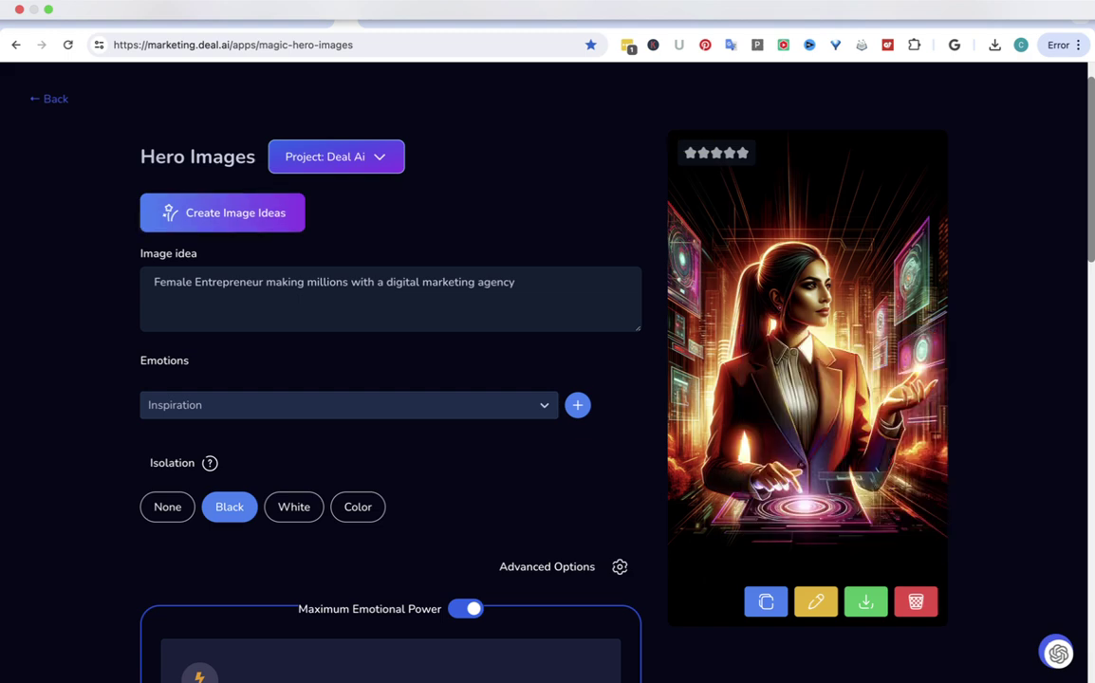
{"action": "left_click", "coordinate": [48, 99]}
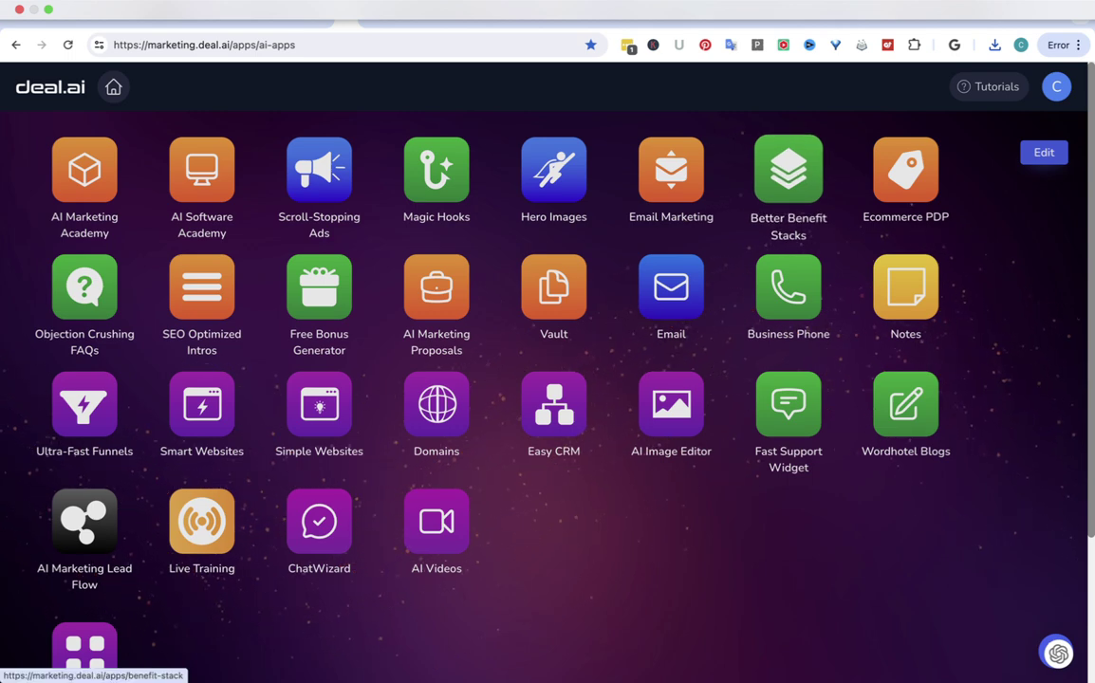
- Open the Better Benefit Stacks app and look through the prefilled business description
{"action": "left_click", "coordinate": [795, 170]}
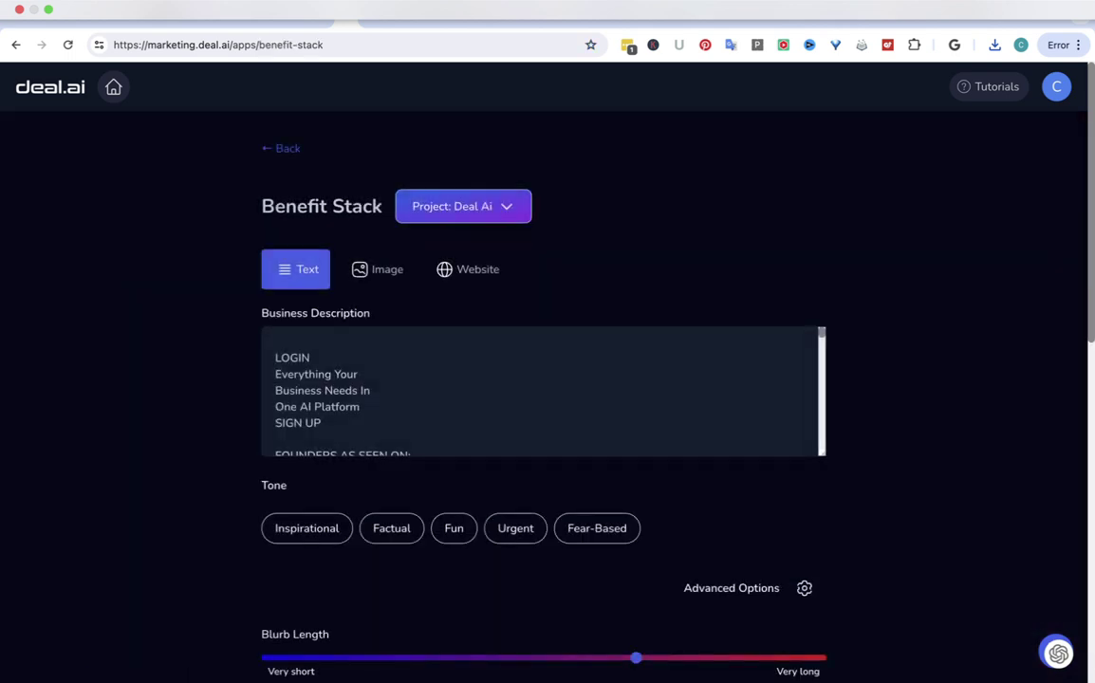
{"action": "left_click_drag", "start_coordinate": [822, 332], "coordinate": [821, 345]}
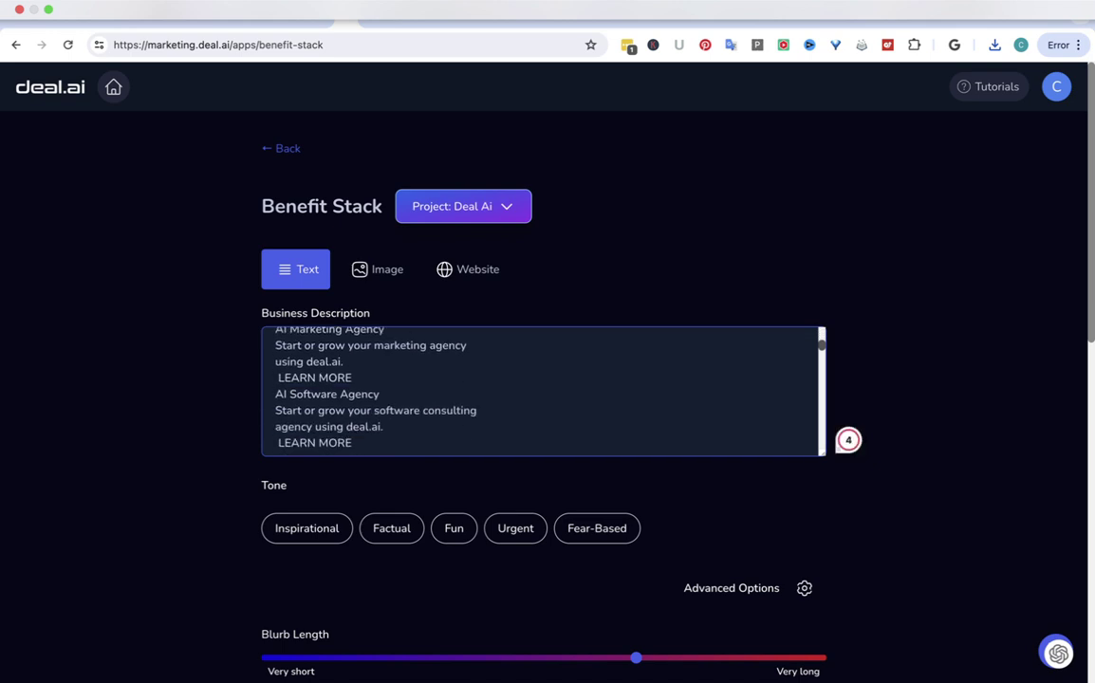
{"action": "scroll", "coordinate": [539, 391], "scroll_direction": "down", "scroll_amount": 5}
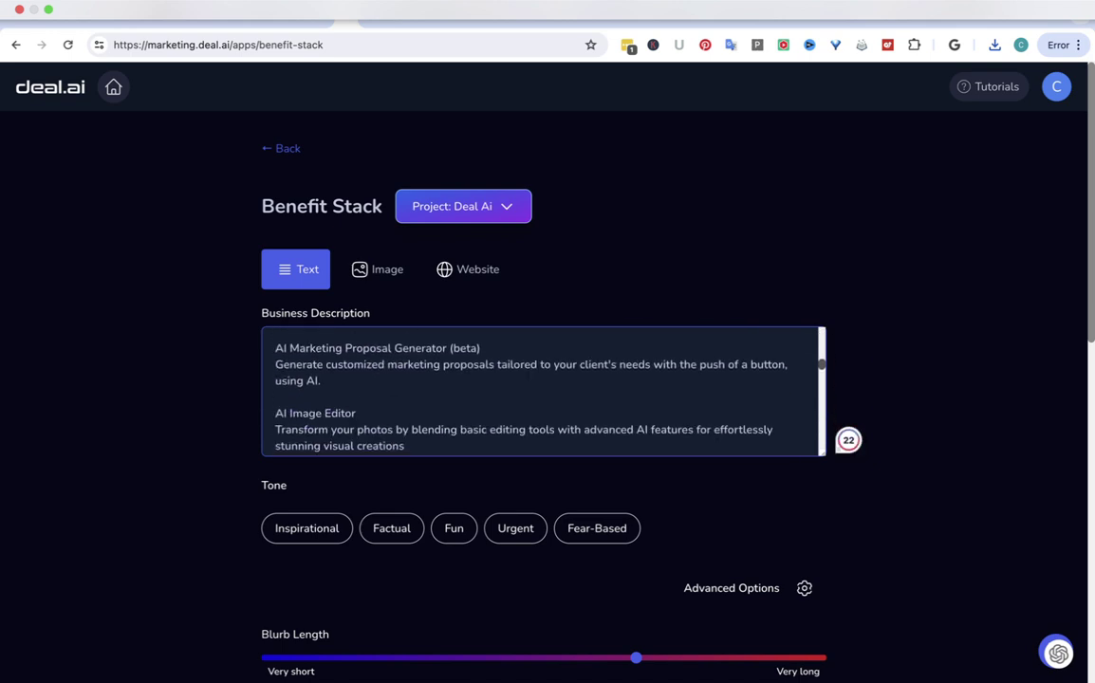
{"action": "scroll", "coordinate": [539, 391], "scroll_direction": "up", "scroll_amount": 5}
{"action": "scroll", "coordinate": [541, 391], "scroll_direction": "up", "scroll_amount": 5}
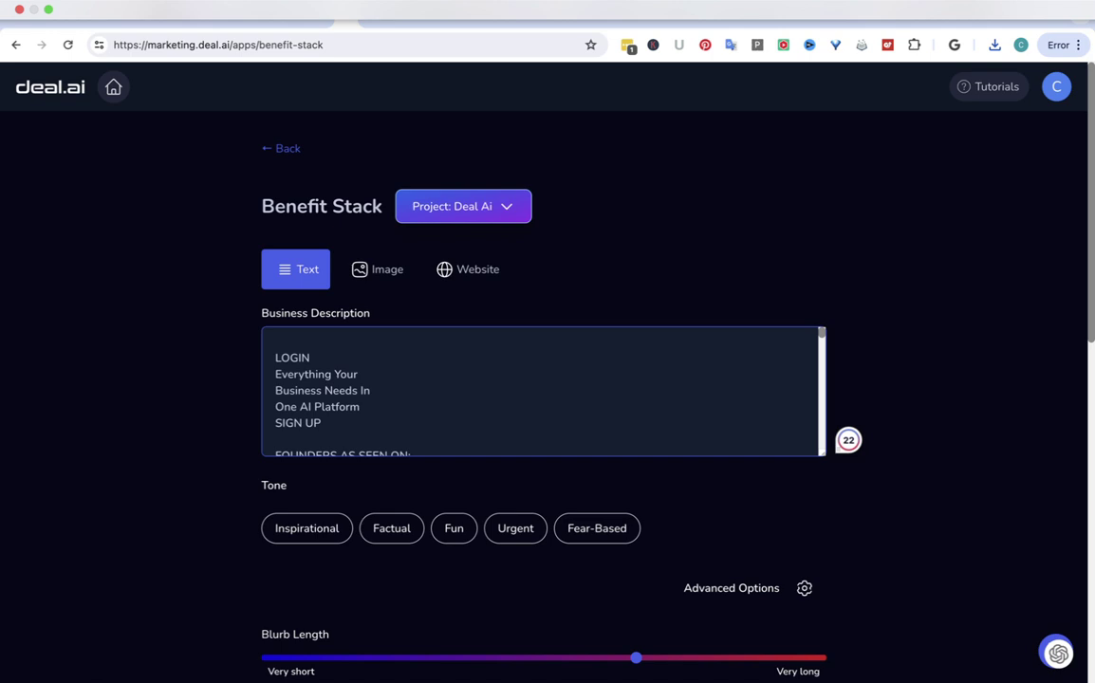
{"action": "left_click_drag", "start_coordinate": [275, 358], "coordinate": [320, 423]}
{"action": "left_click", "coordinate": [371, 390]}
- Set the benefit stack's tone to Inspirational and create the benefit stack
{"action": "scroll", "coordinate": [540, 532], "scroll_direction": "down", "scroll_amount": 4}
{"action": "scroll", "coordinate": [541, 380], "scroll_direction": "down", "scroll_amount": 2}
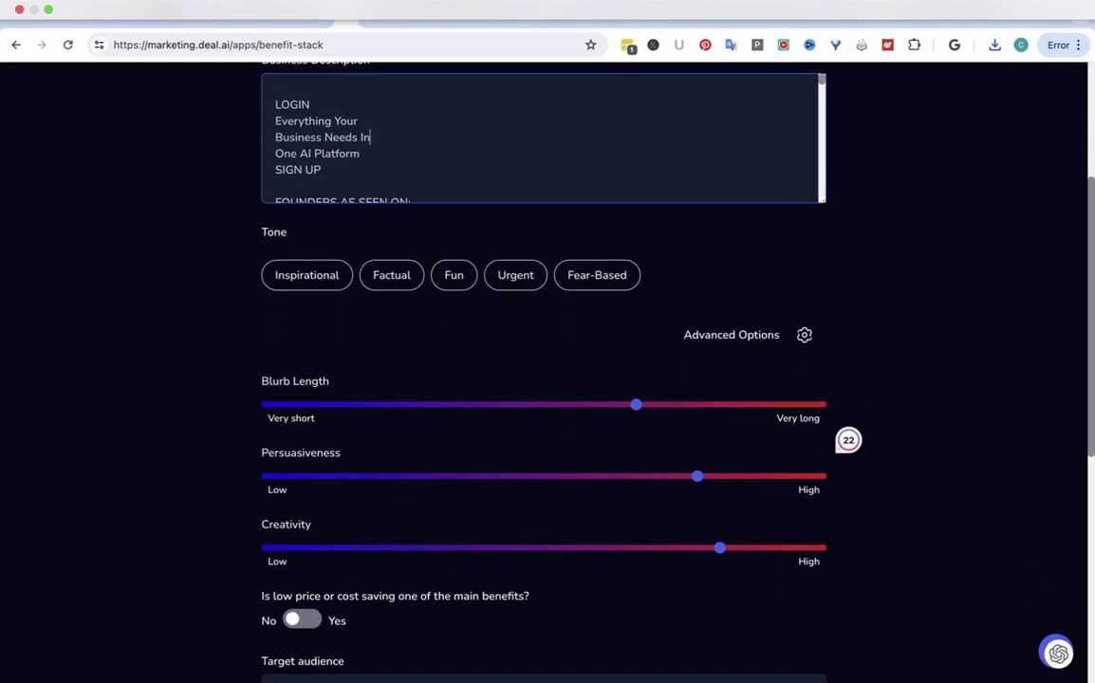
{"action": "left_click", "coordinate": [306, 275]}
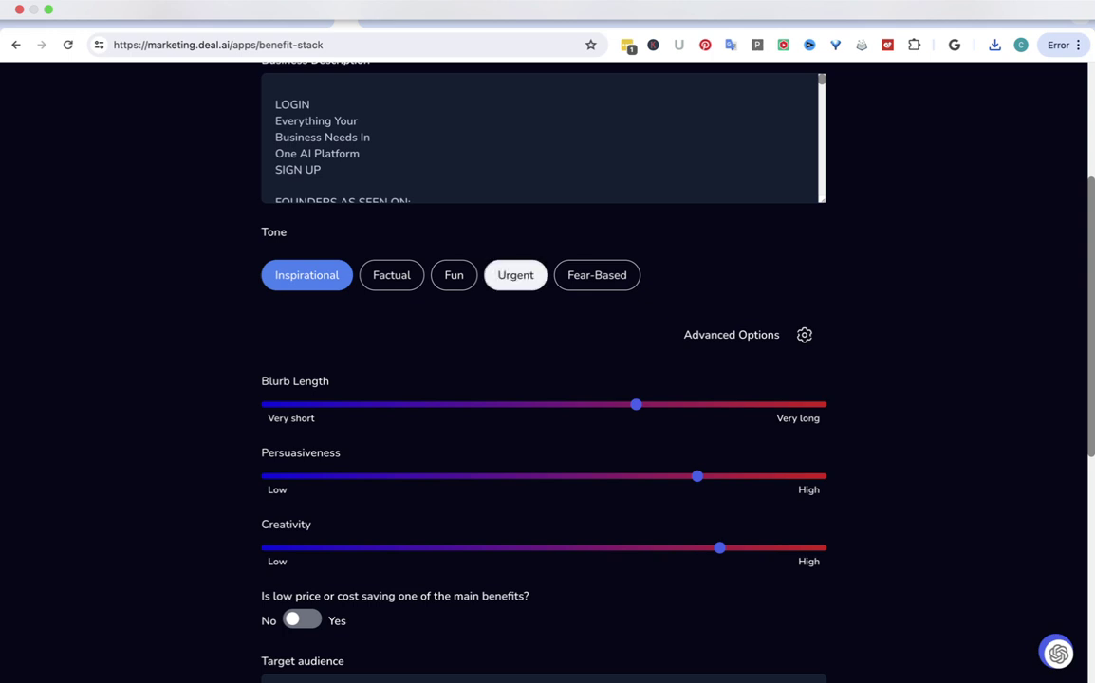
{"action": "left_click", "coordinate": [515, 275]}
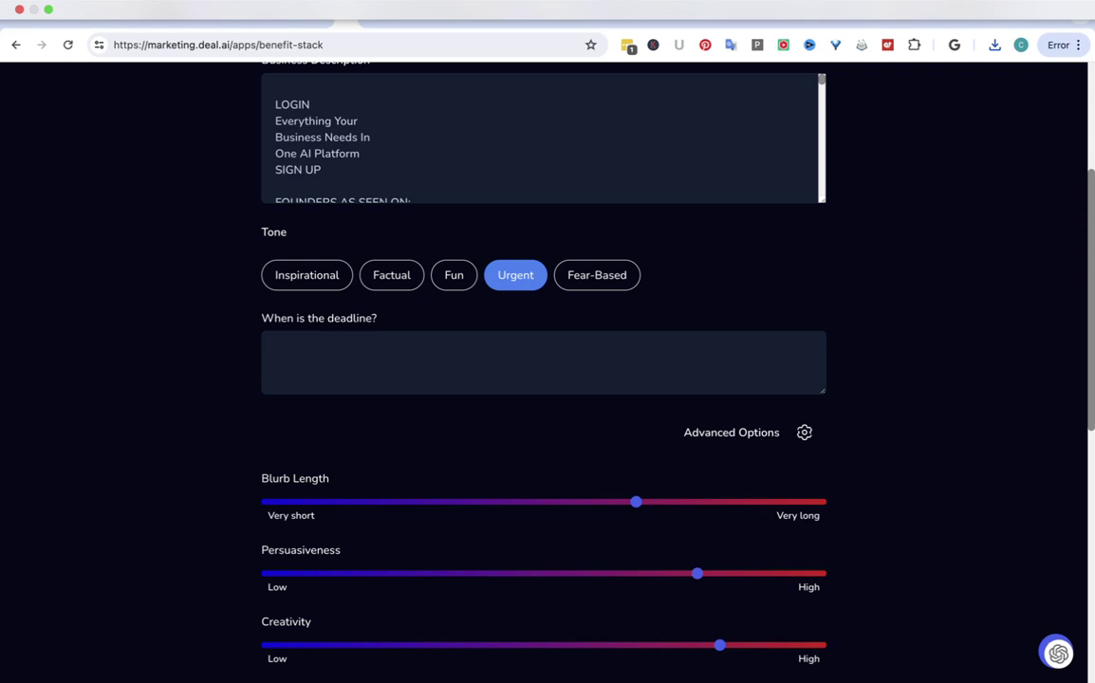
{"action": "left_click", "coordinate": [306, 275]}
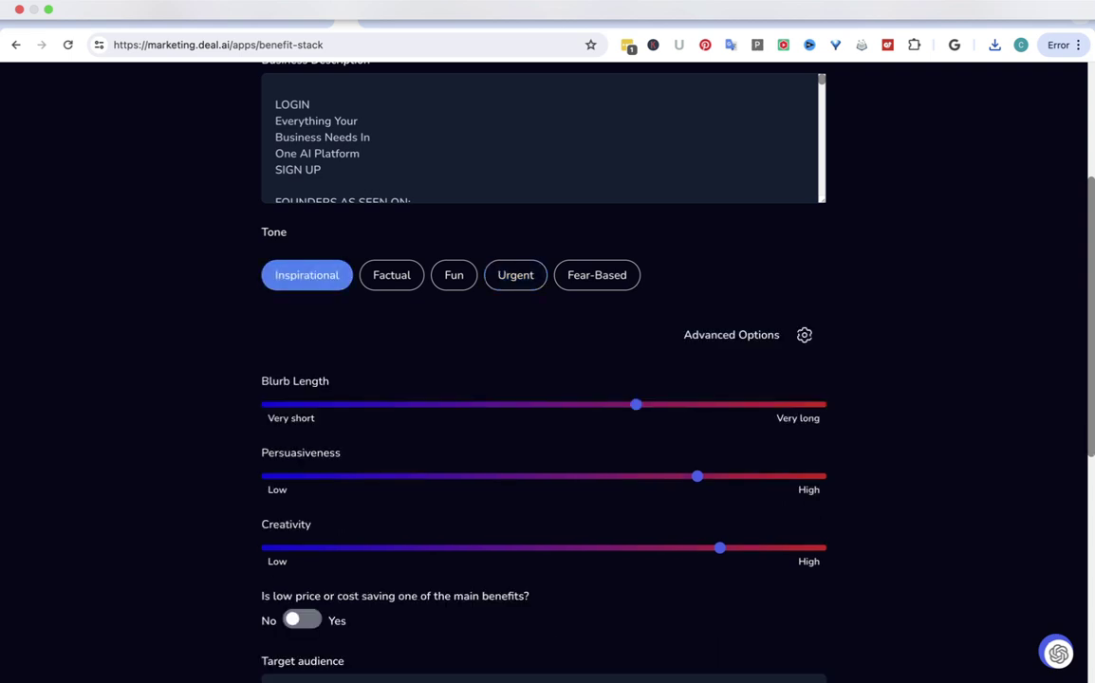
{"action": "scroll", "coordinate": [544, 379], "scroll_direction": "down", "scroll_amount": 5}
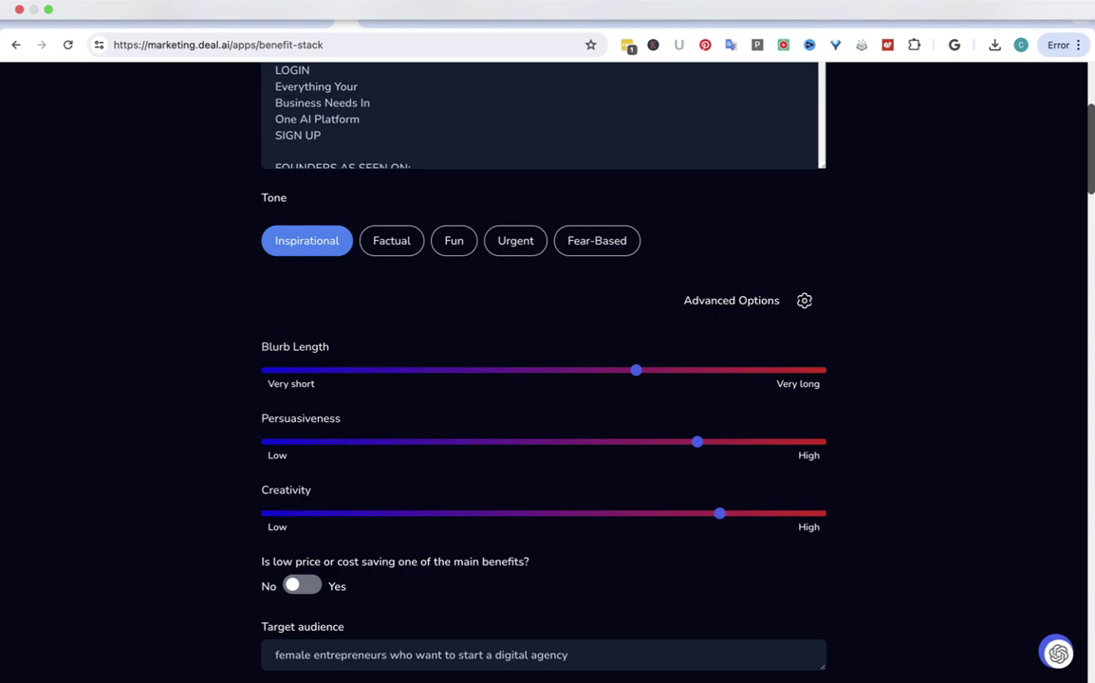
- Review the generated benefit stack, copy all of its benefits and paste them beneath the hook in the Notes app
{"action": "scroll", "coordinate": [544, 373], "scroll_direction": "down", "scroll_amount": 8}
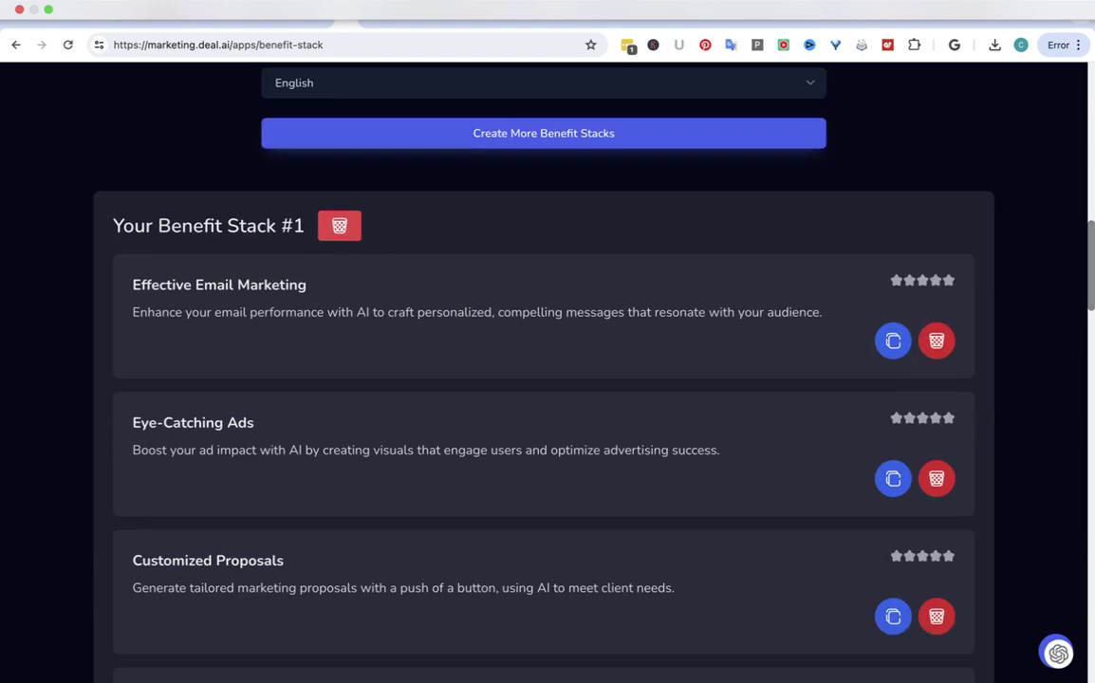
{"action": "scroll", "coordinate": [544, 380], "scroll_direction": "down", "scroll_amount": 12}
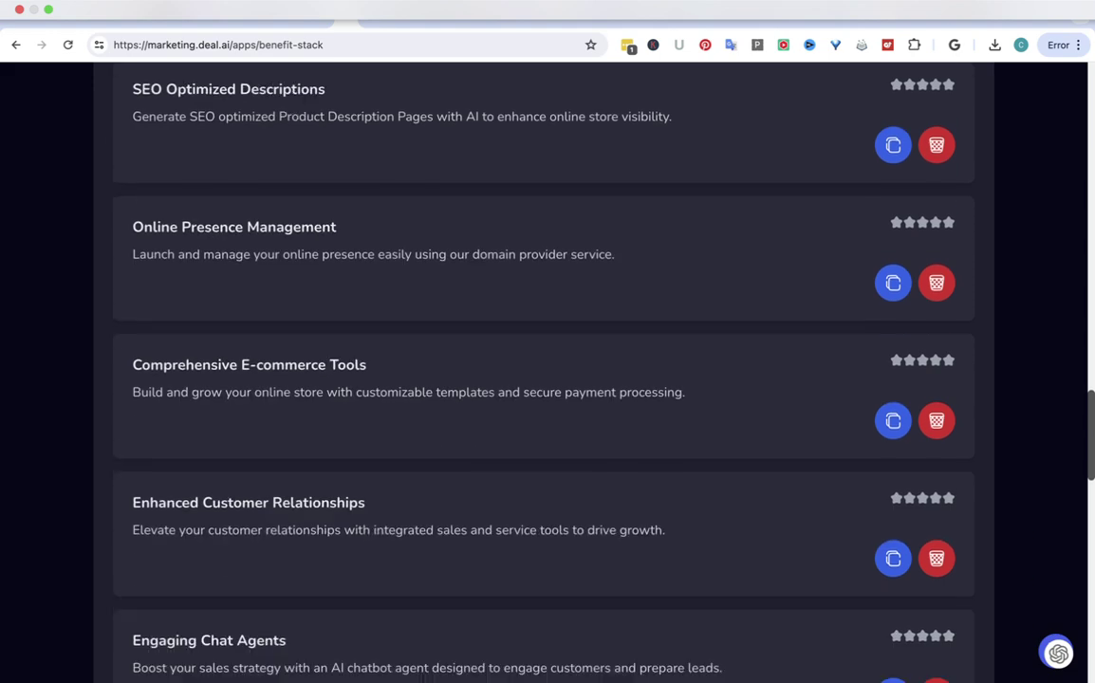
{"action": "scroll", "coordinate": [544, 379], "scroll_direction": "down", "scroll_amount": 2}
{"action": "scroll", "coordinate": [544, 379], "scroll_direction": "down", "scroll_amount": 7}
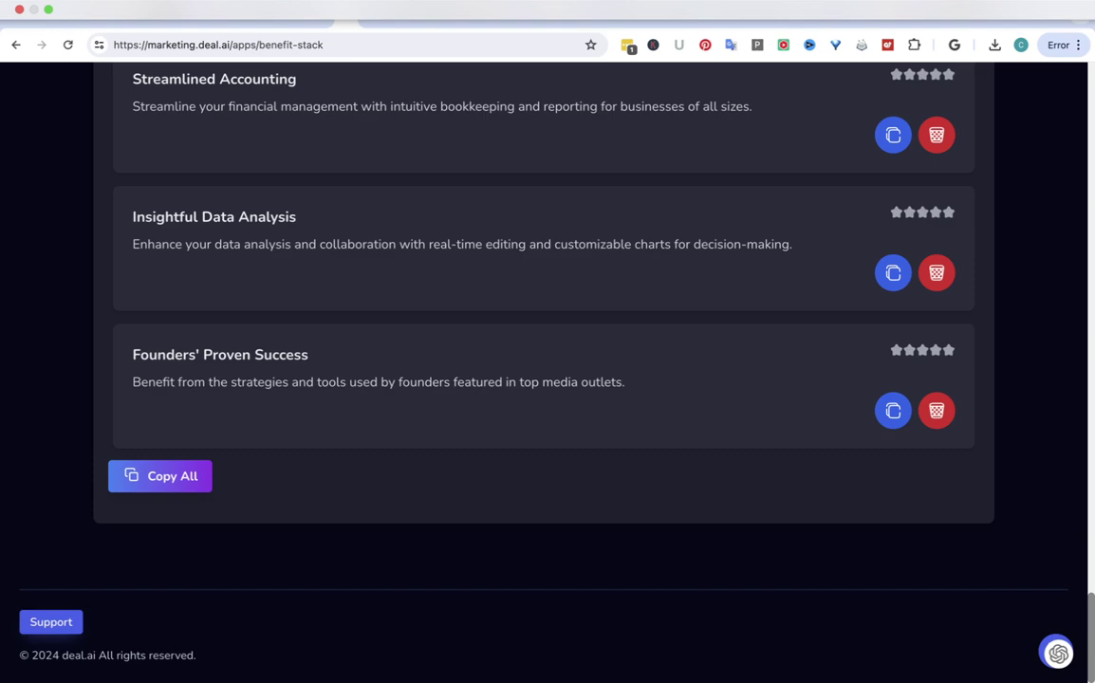
{"action": "left_click", "coordinate": [185, 477]}
{"action": "left_click", "coordinate": [185, 476]}
{"action": "left_click", "coordinate": [110, 668]}
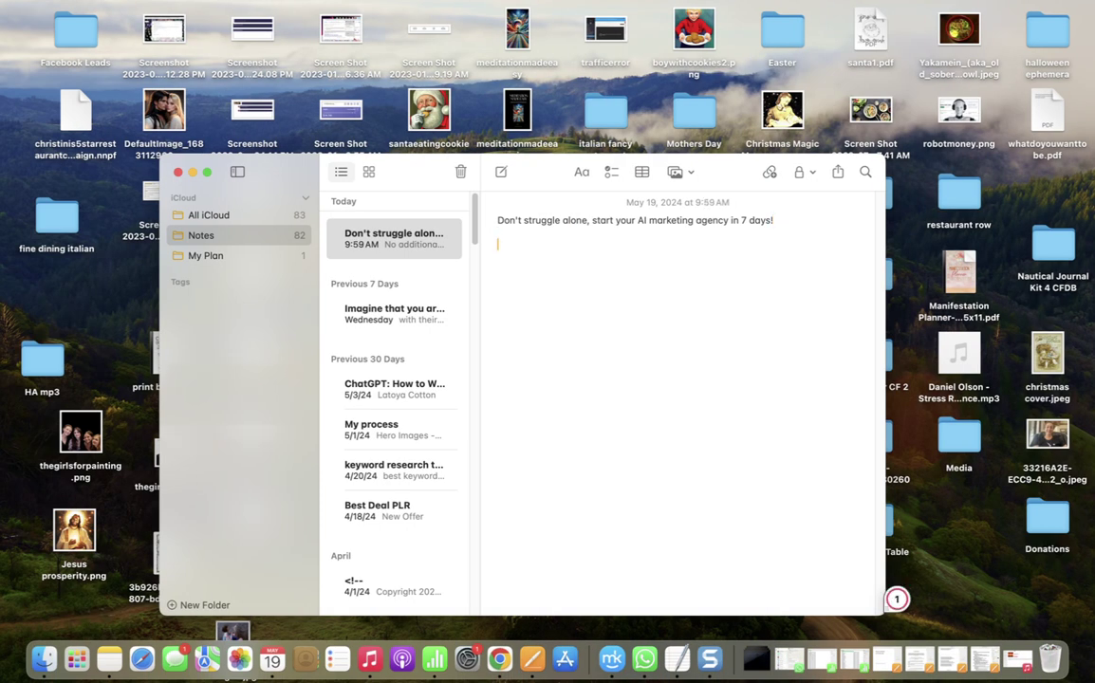
{"action": "key", "text": "super+v"}
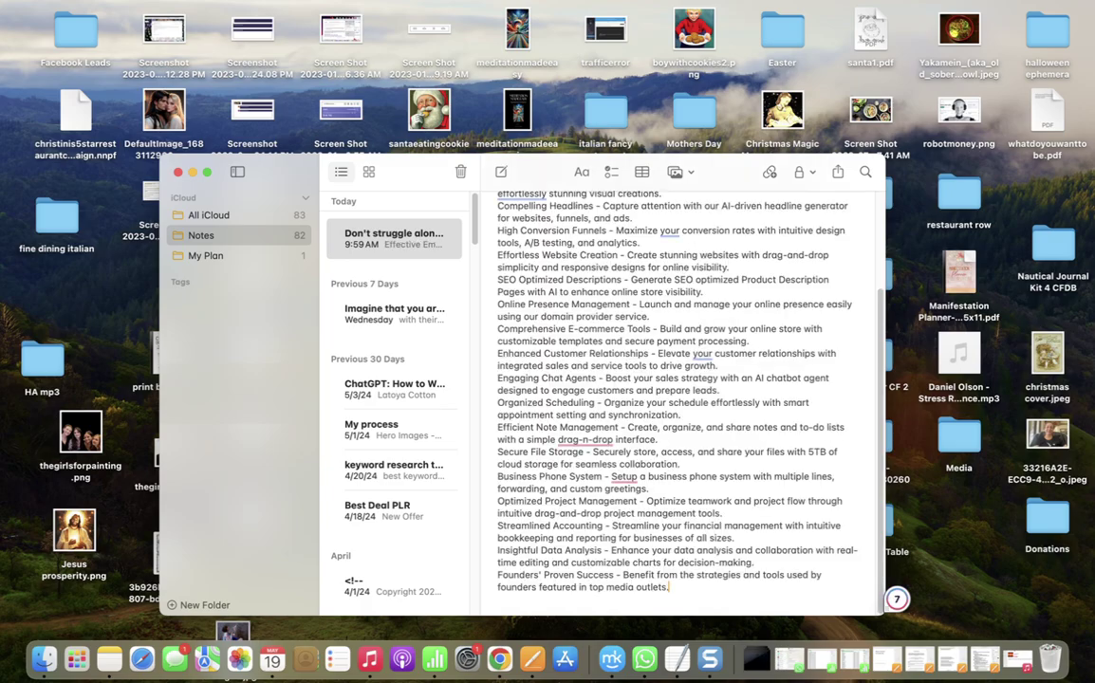
- Switch back to deal.ai in Chrome and open the Objection Crushing FAQs app
{"action": "left_click", "coordinate": [499, 658]}
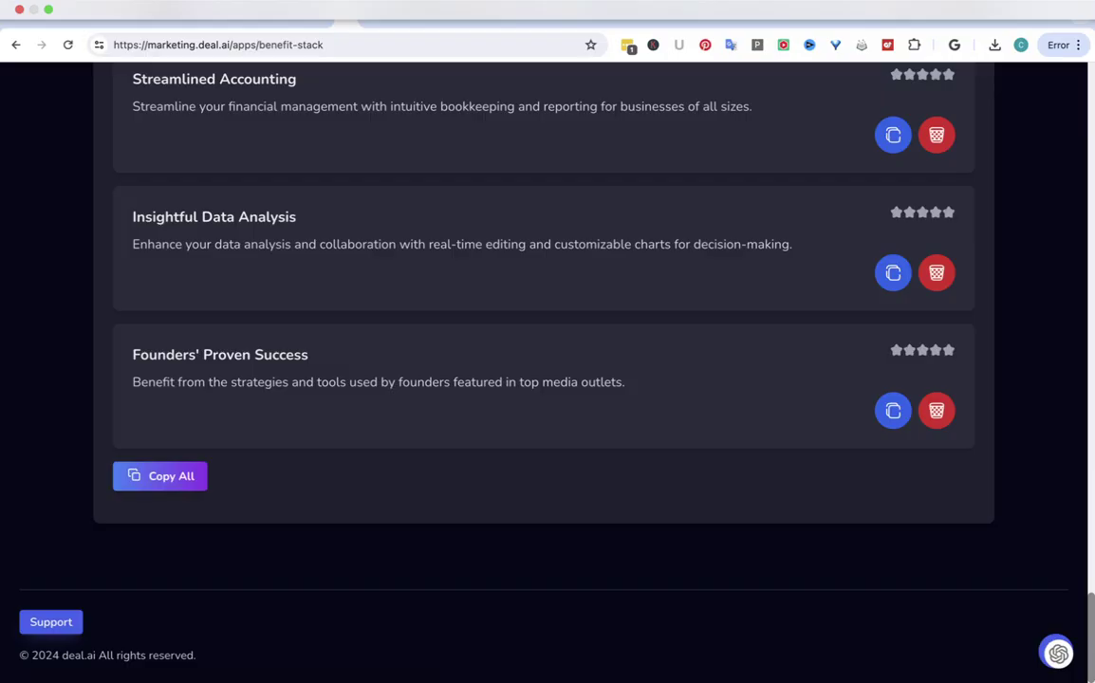
{"action": "left_click_drag", "start_coordinate": [1090, 637], "coordinate": [1090, 108]}
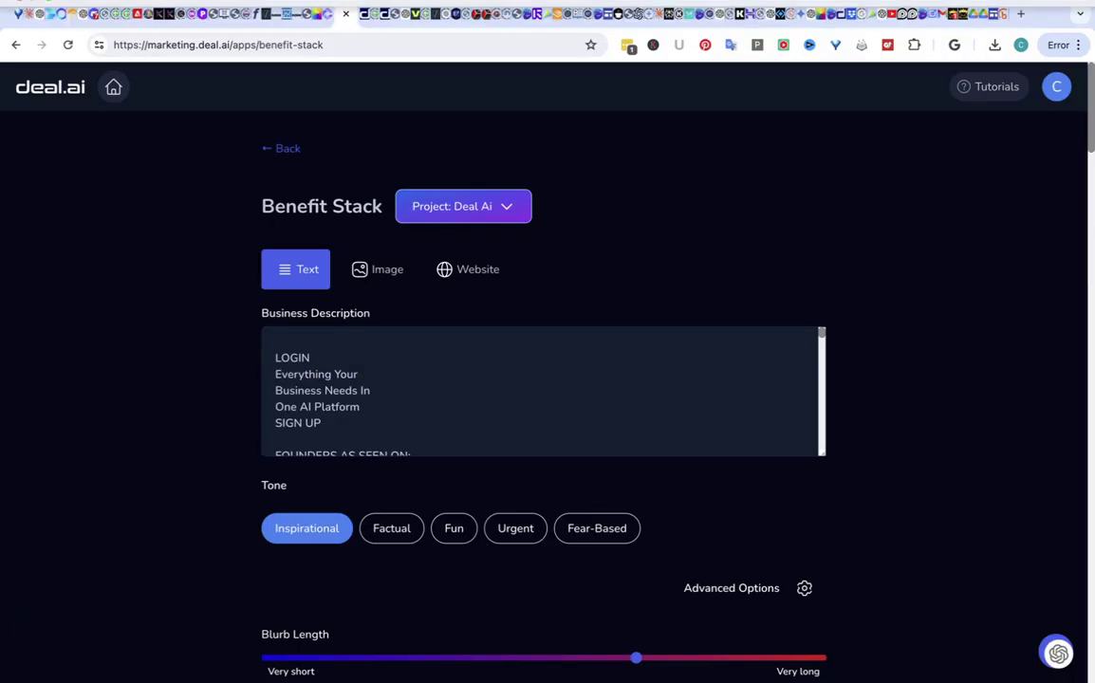
{"action": "left_click", "coordinate": [281, 148]}
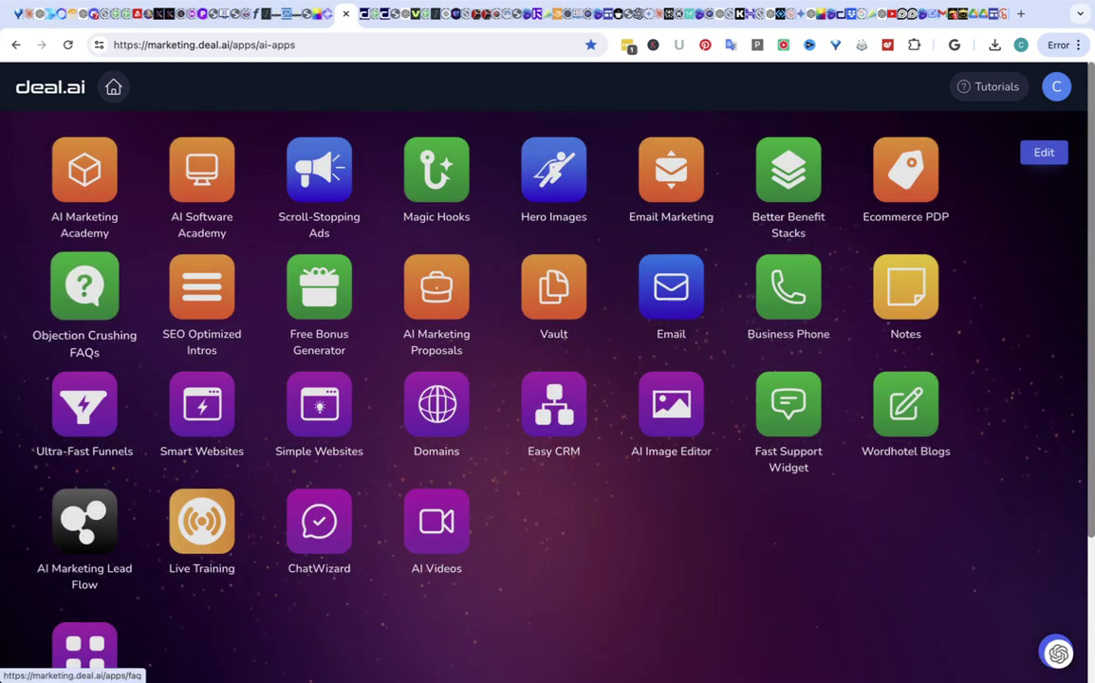
{"action": "left_click", "coordinate": [84, 285]}
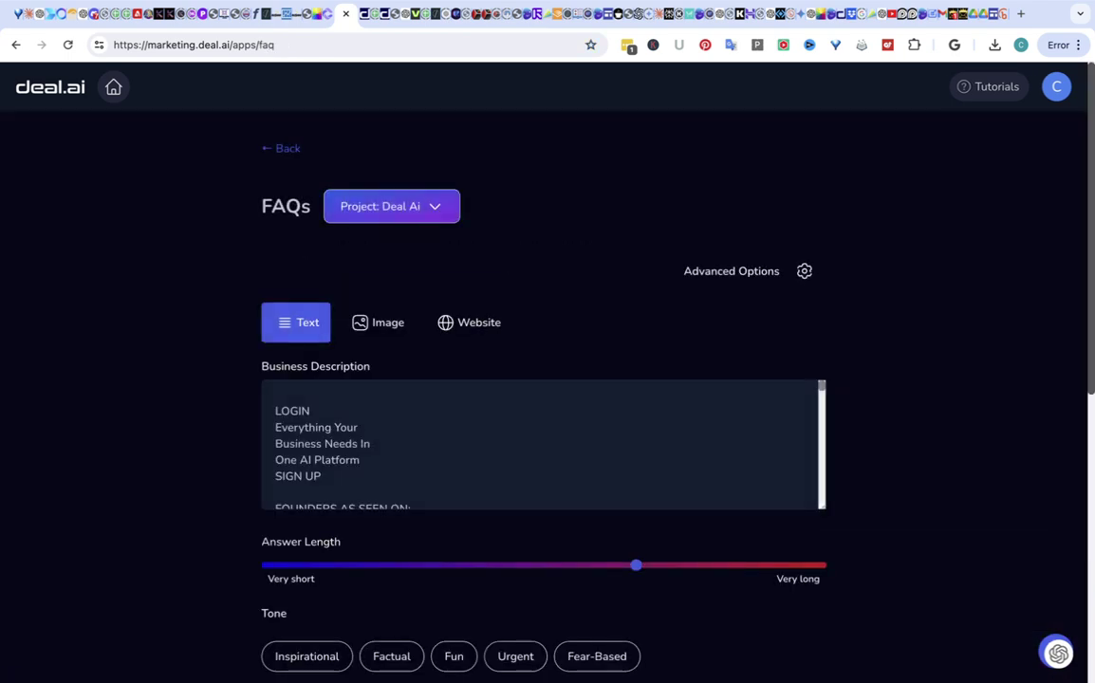
- Set the FAQs' tone to Inspirational and create the FAQs
{"action": "scroll", "coordinate": [544, 379], "scroll_direction": "down", "scroll_amount": 5}
{"action": "left_click", "coordinate": [306, 265]}
{"action": "left_click", "coordinate": [544, 613]}
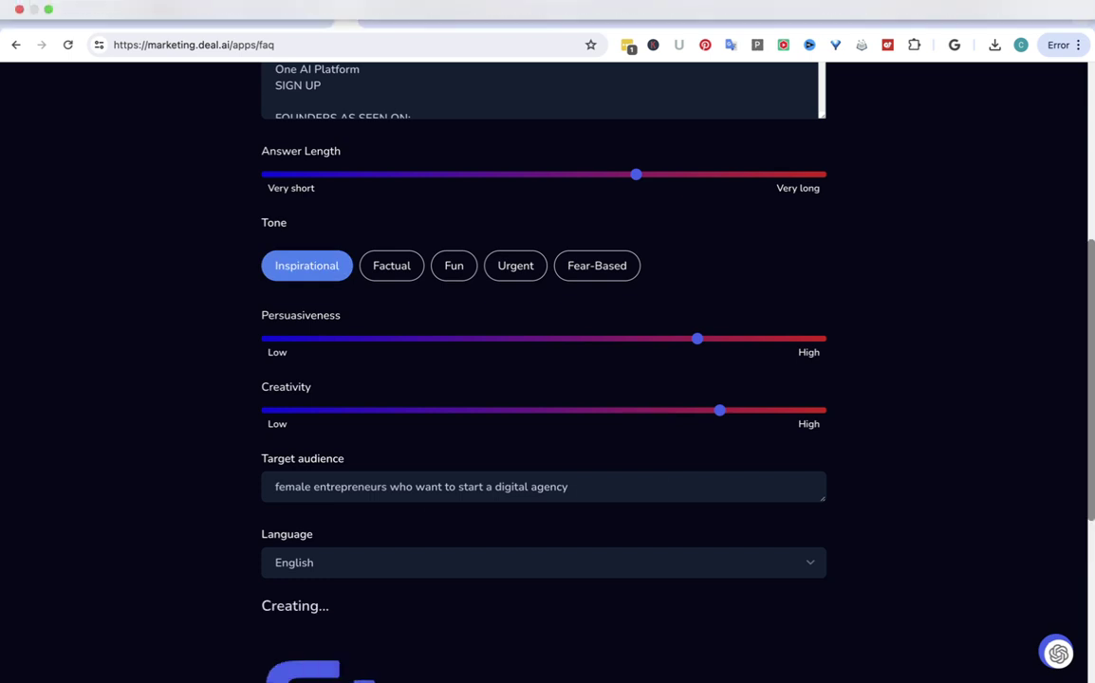
{"action": "left_click", "coordinate": [805, 3]}
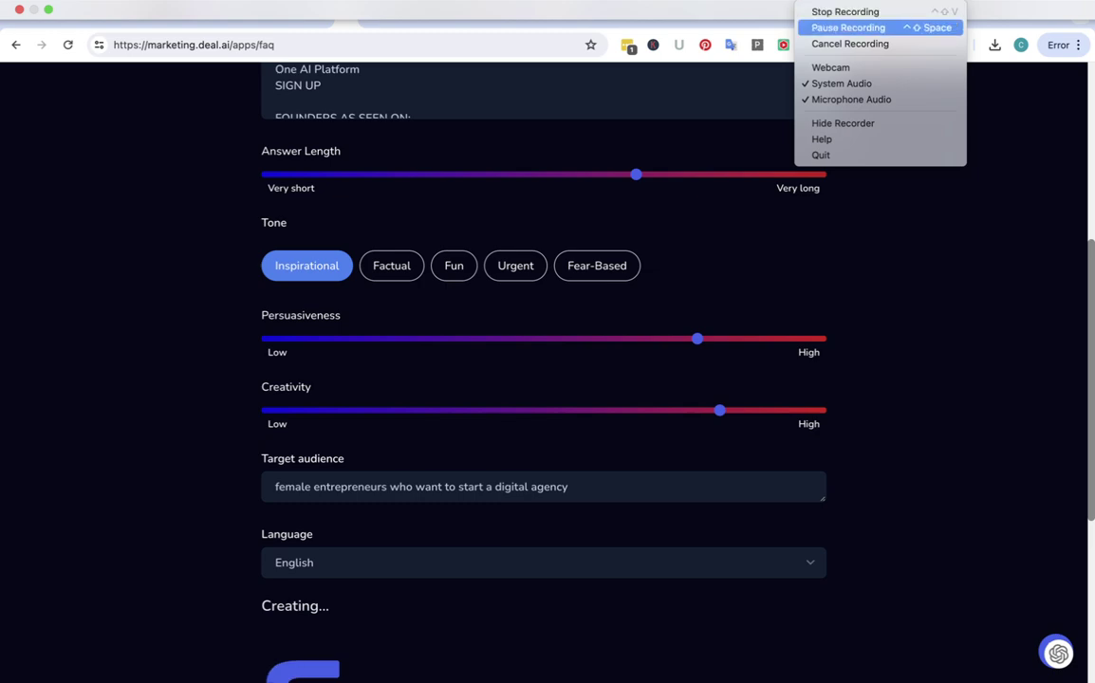
{"action": "left_click", "coordinate": [848, 28]}
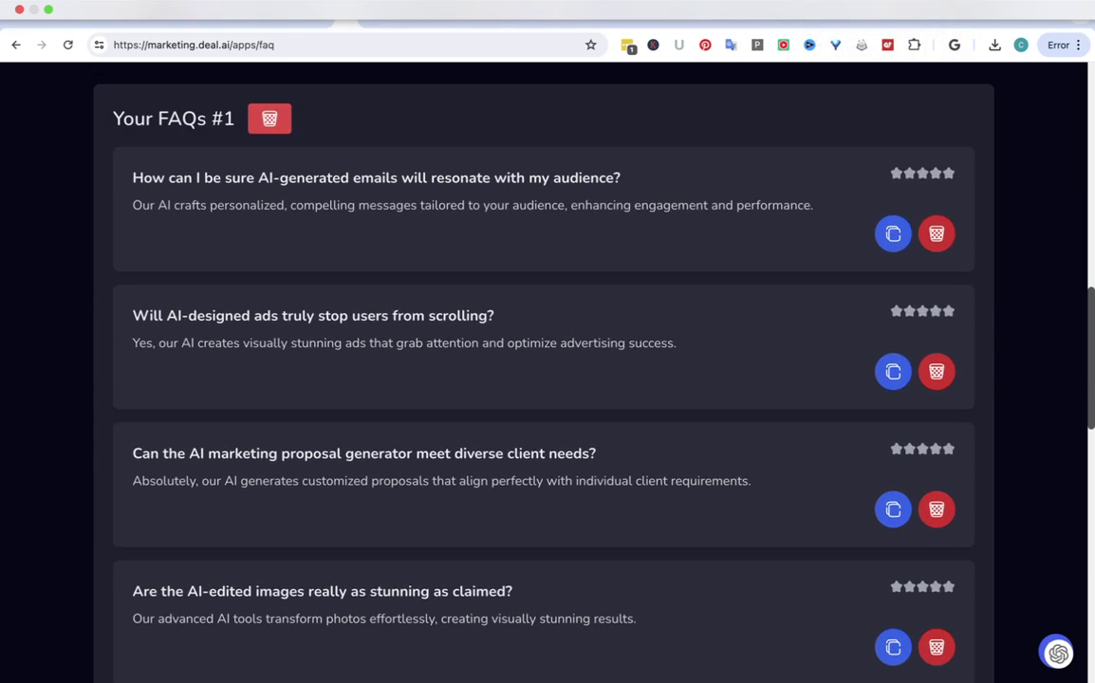
- Review the generated FAQs, copy all of them and paste them below the benefits in the Notes app
{"action": "scroll", "coordinate": [544, 372], "scroll_direction": "up", "scroll_amount": 1}
{"action": "scroll", "coordinate": [544, 372], "scroll_direction": "down", "scroll_amount": 8}
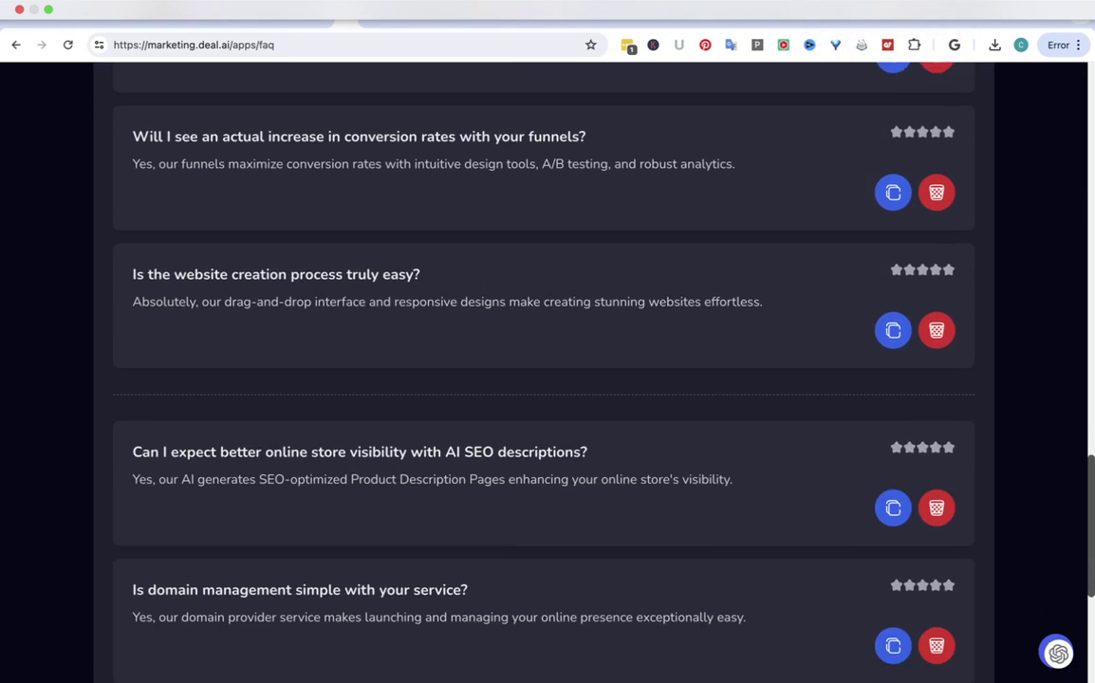
{"action": "scroll", "coordinate": [543, 372], "scroll_direction": "up", "scroll_amount": 18}
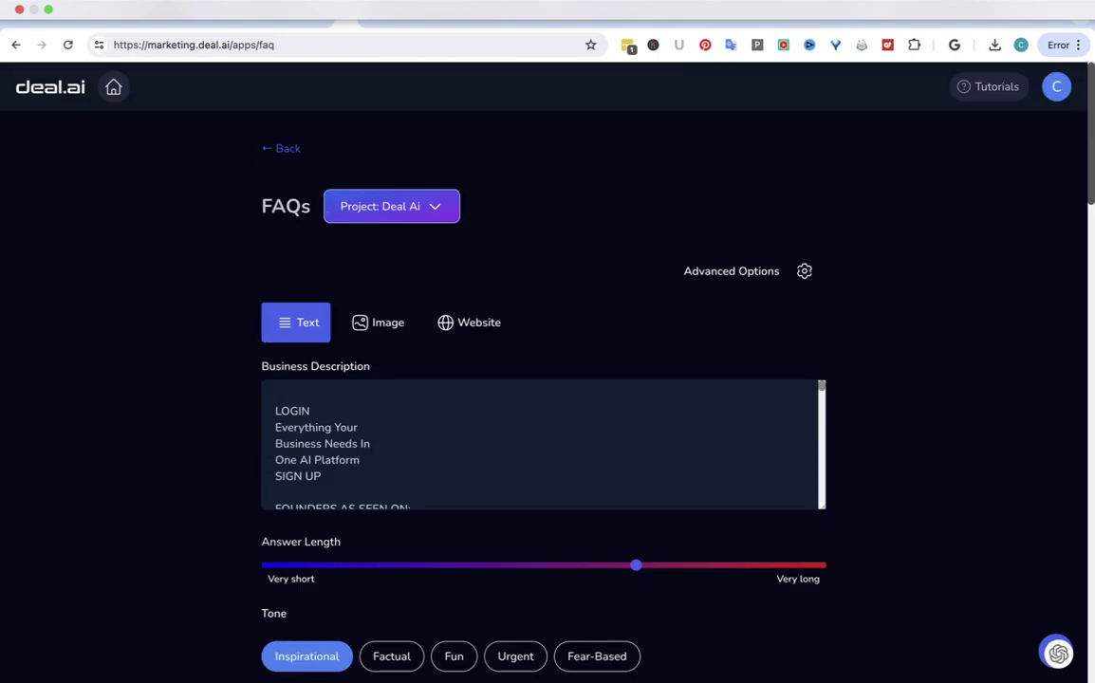
{"action": "scroll", "coordinate": [543, 372], "scroll_direction": "down", "scroll_amount": 20}
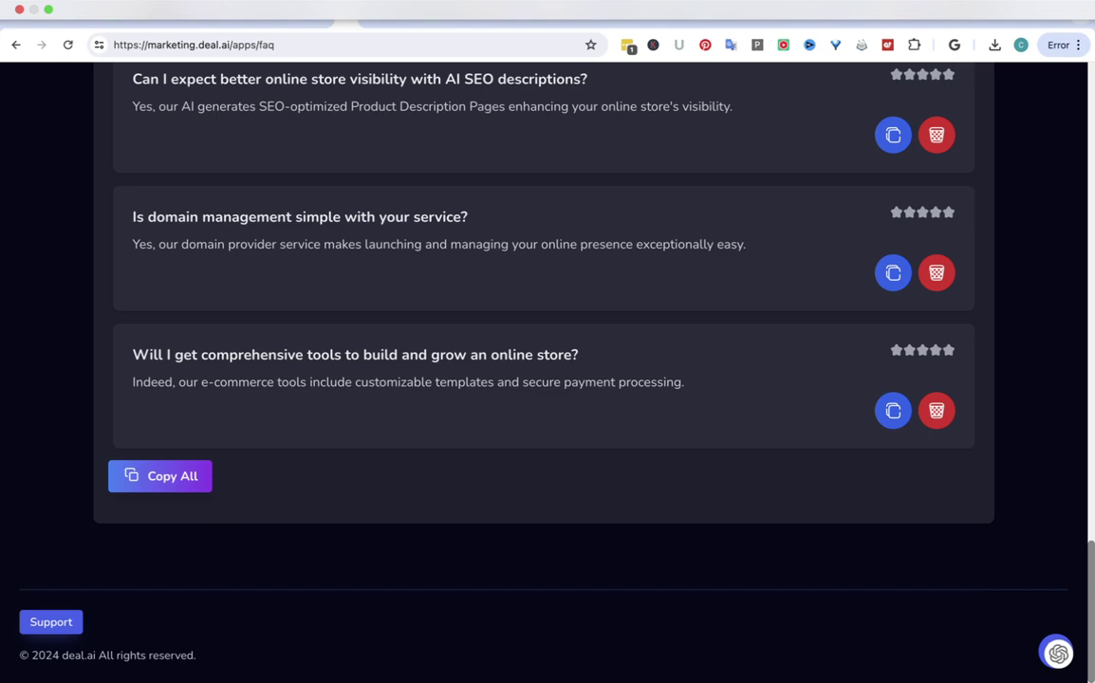
{"action": "key", "text": "ctrl+super+d"}
{"action": "left_click", "coordinate": [186, 476]}
{"action": "mouse_move", "coordinate": [239, 664]}
{"action": "left_click", "coordinate": [109, 658]}
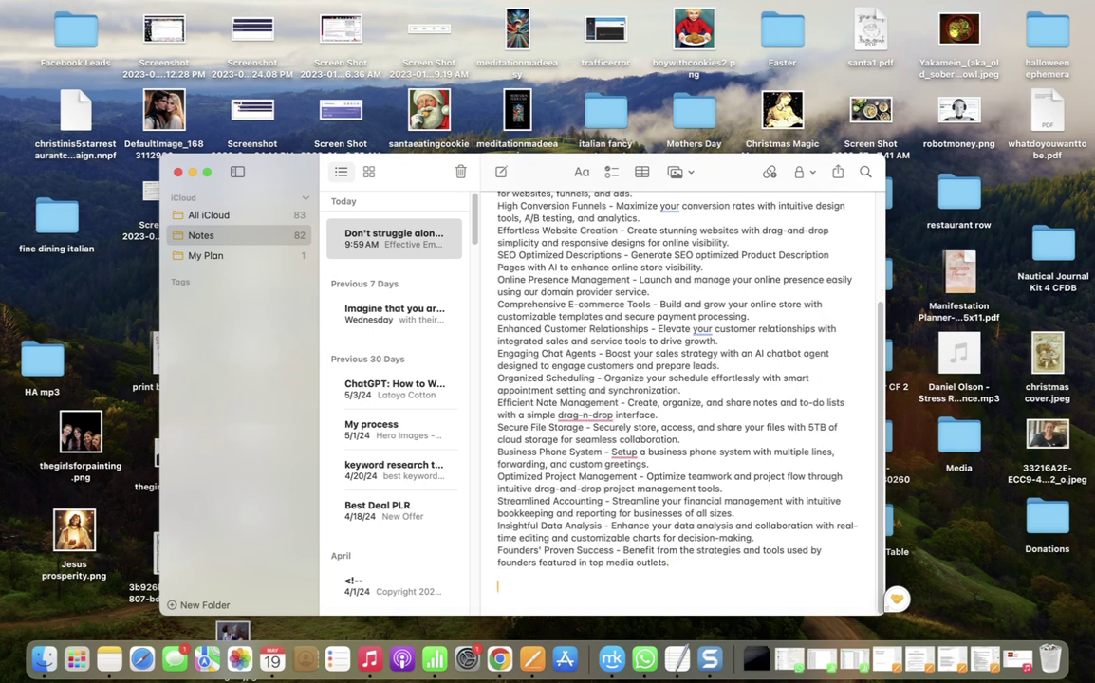
{"action": "type", "text": "How can I be sure AI-generated emails will resonate with my audience? - Our AI crafts personalized, compelling messages tailored to your audience, enhancing engagement and performance. Will AI-designed ads truly stop users from scrolling? - Yes, our AI creates visually stunning ads that grab attention and optimize advertising success. Can the AI marketing proposal generator meet diverse client needs? - Absolutely, our AI generates customized proposals that align perfectly with individual client requirements. Are the AI-edited images really as stunning as claimed? - Our advanced AI tools transform photos effortlessly, creating visually stunning results. How effective is the AI headline generator? - It uses AI-driven insights to craft compelling, attention-grabbing headlines for websites, funnels, and ads. Will I see an actual increase in conversion rates with your funnels? - Yes, our funnels maximize conversion rates with intuitive design tools, A/B testing, and robust analytics. Is the website creation process truly easy? - Absolutely, our drag-and-drop interface and responsive designs make creating stunning websites effortless. Can I expect better online store visibility with AI SEO descriptions? - Yes, our AI generates SEO-optimized Product Description Pages enhancing your online store's visibility. Is domain management simple with your service? - Yes, our domain provider service makes launching and managing your online presence exceptionally easy. Will I get comprehensive tools to build and grow an online store? - Indeed, our e-commerce tools include customizable templates and secure payment processing."}
- Switch back to deal.ai in Chrome and return from the FAQs to the apps overview
{"action": "left_click", "coordinate": [499, 658]}
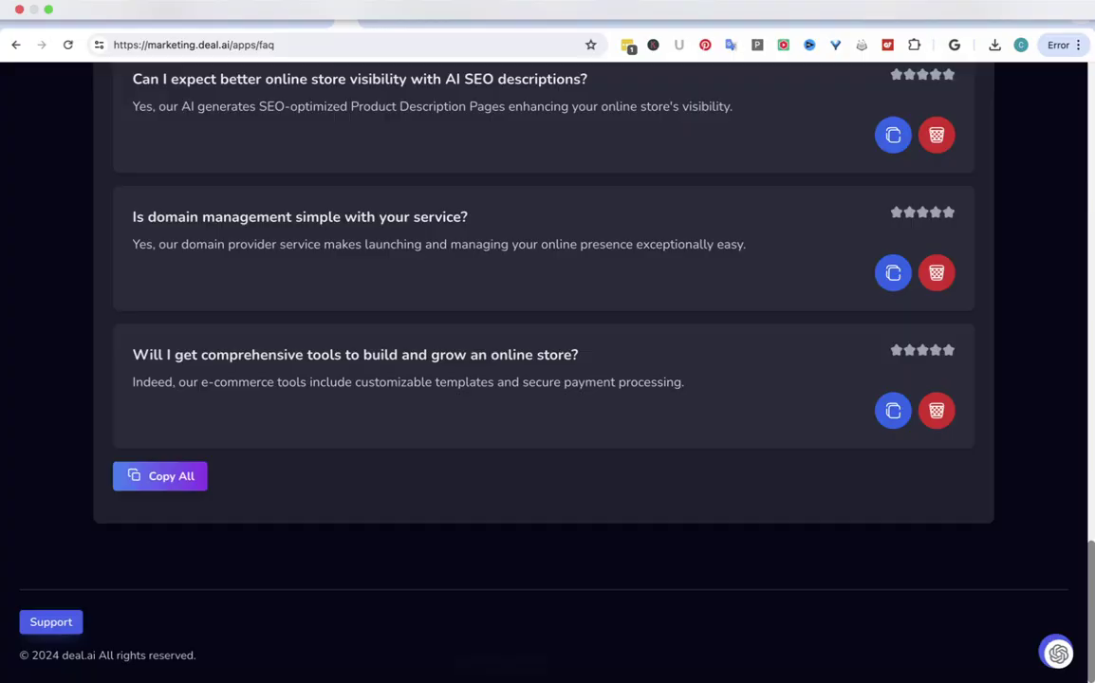
{"action": "left_click_drag", "start_coordinate": [1090, 612], "coordinate": [1090, 132]}
{"action": "left_click", "coordinate": [282, 148]}
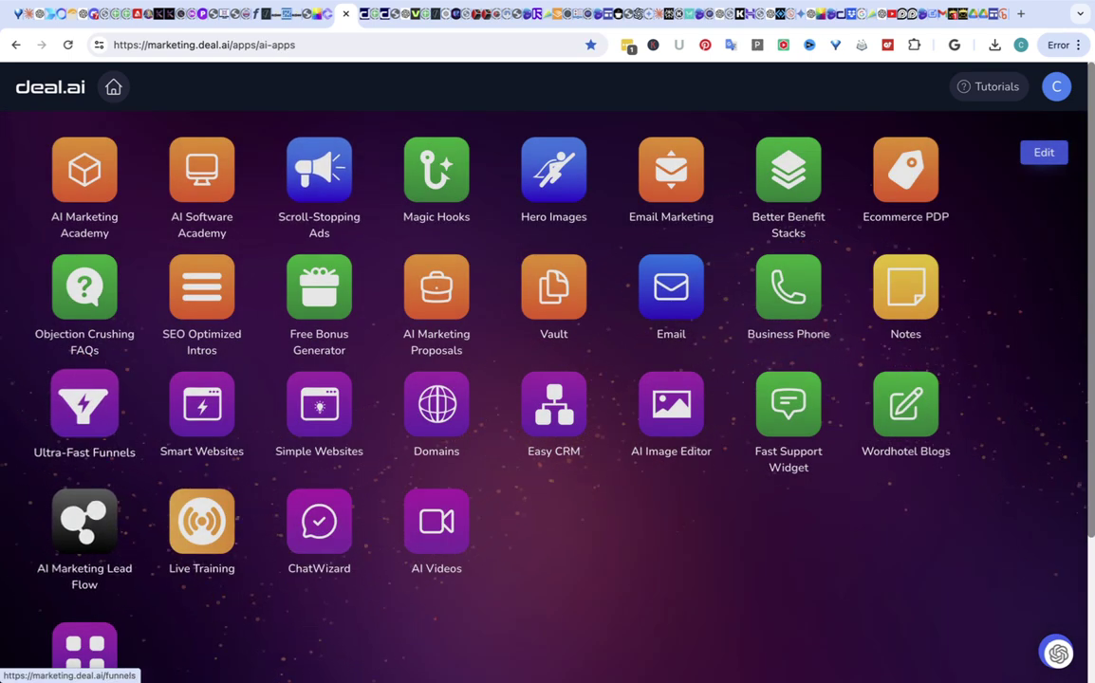